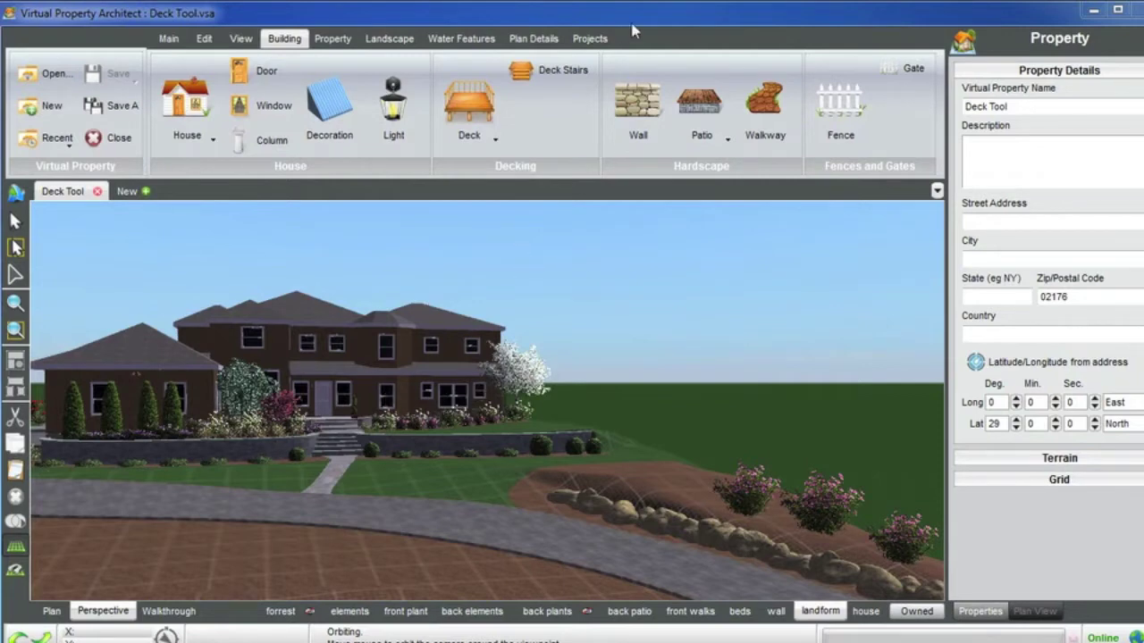
- Examine the small raised deck outside the double doors on the house's side wall from several angles
{"action": "middle_click_drag", "start_coordinate": [454, 365], "coordinate": [455, 369]}
{"action": "left_click_drag", "start_coordinate": [428, 392], "coordinate": [400, 413]}
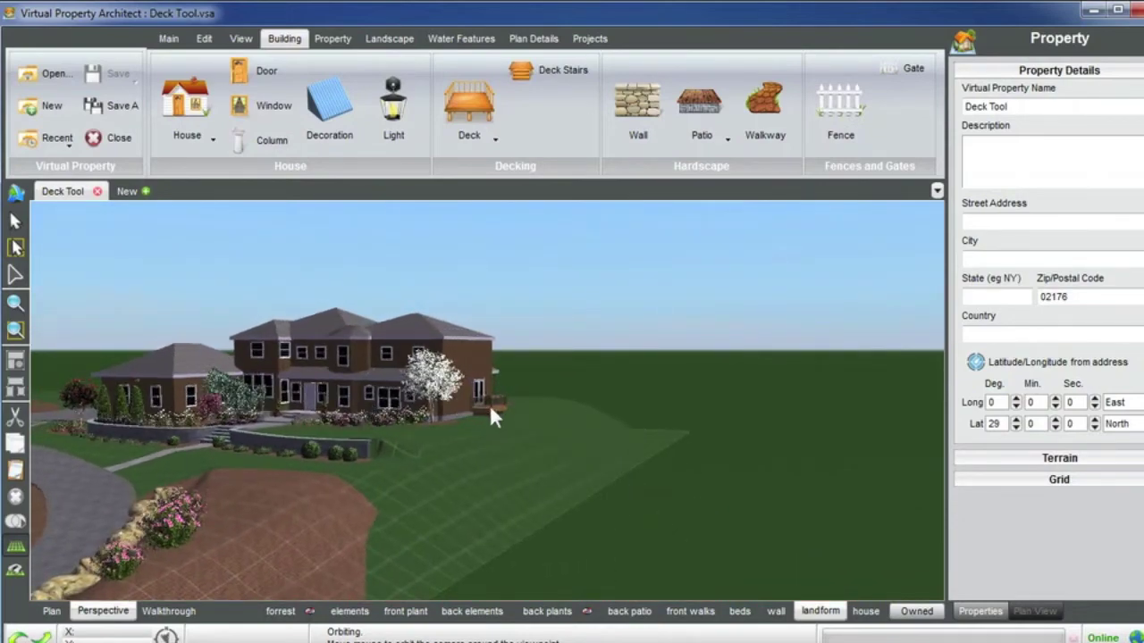
{"action": "left_click_drag", "start_coordinate": [491, 410], "coordinate": [588, 430]}
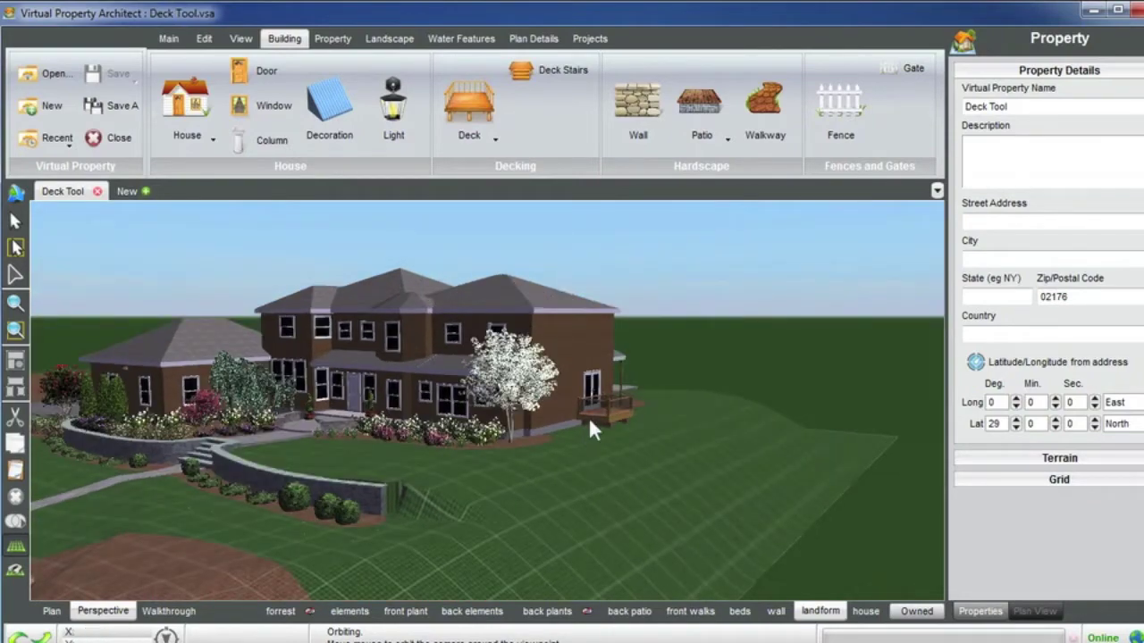
{"action": "mouse_move", "coordinate": [590, 413]}
{"action": "left_mouse_down"}
{"action": "mouse_move", "coordinate": [477, 437]}
{"action": "mouse_move", "coordinate": [521, 445]}
{"action": "mouse_move", "coordinate": [507, 455]}
{"action": "mouse_move", "coordinate": [596, 417]}
{"action": "left_mouse_up"}
{"action": "left_click", "coordinate": [599, 420]}
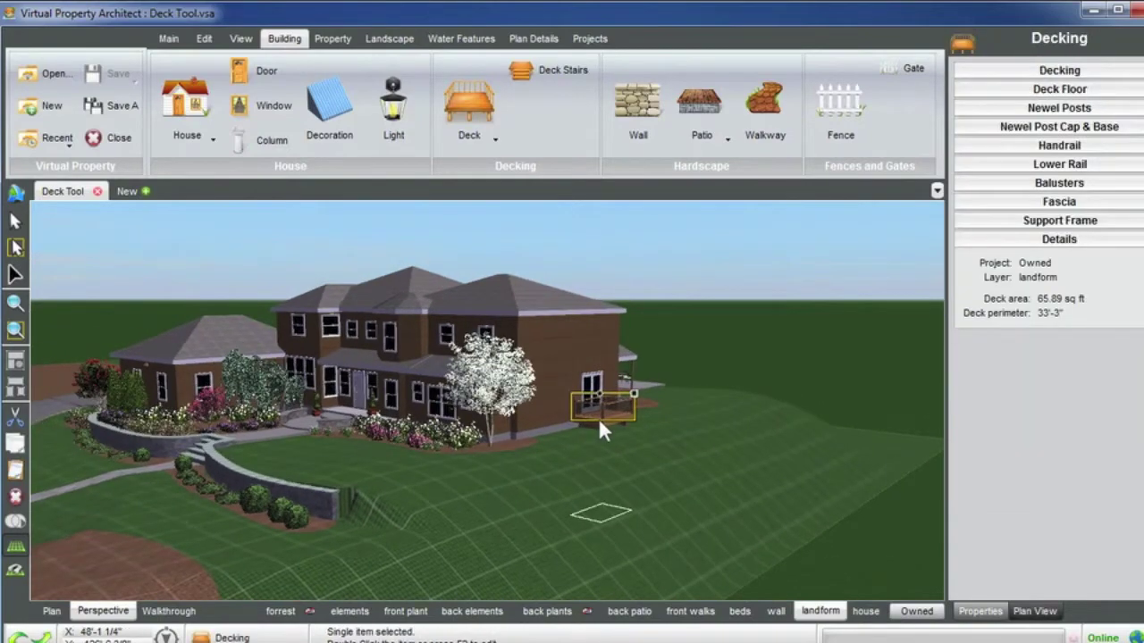
{"action": "scroll", "coordinate": [598, 419], "scroll_direction": "up", "scroll_amount": 5}
{"action": "scroll", "coordinate": [566, 414], "scroll_direction": "down", "scroll_amount": 2}
{"action": "key", "text": "Escape"}
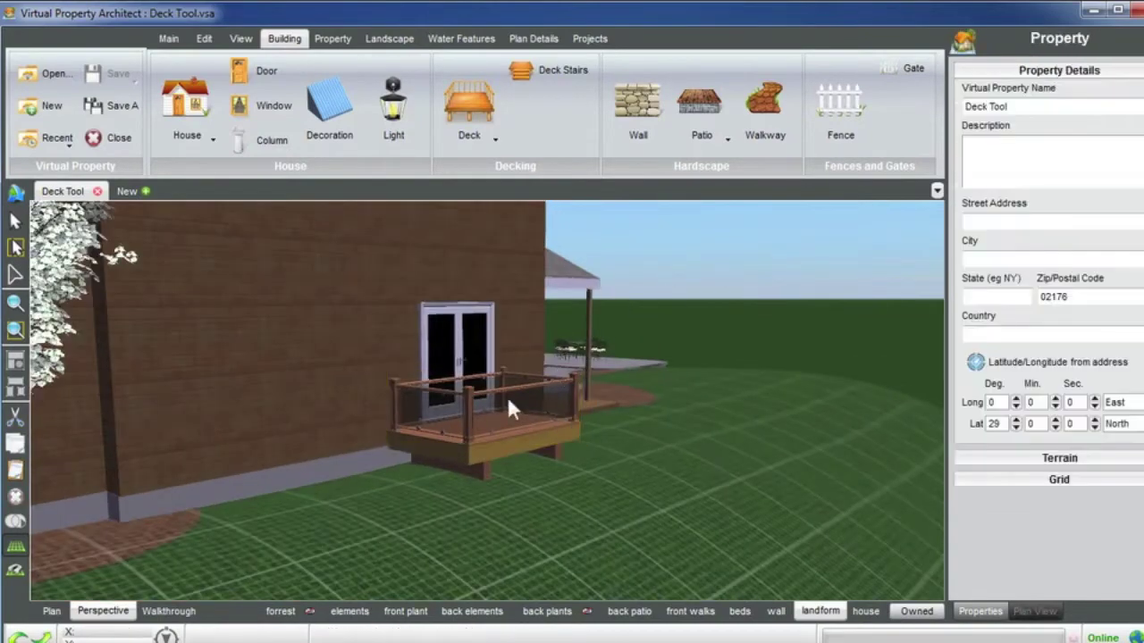
{"action": "mouse_move", "coordinate": [511, 407]}
{"action": "left_mouse_down"}
{"action": "mouse_move", "coordinate": [492, 409]}
{"action": "mouse_move", "coordinate": [505, 418]}
{"action": "left_mouse_up"}
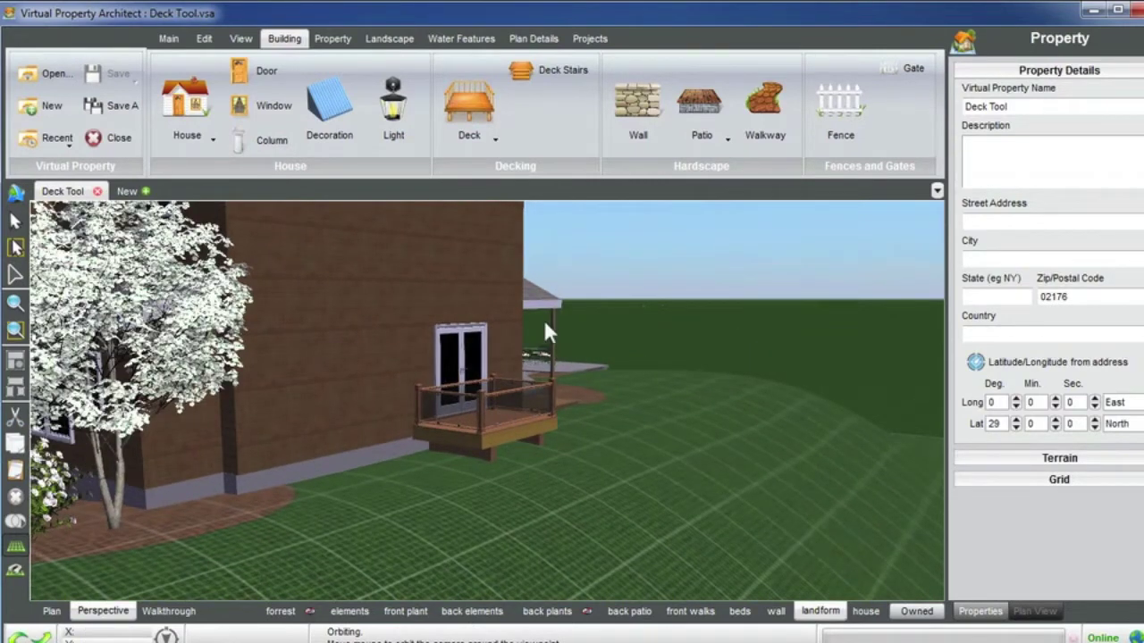
{"action": "left_click_drag", "start_coordinate": [514, 393], "coordinate": [478, 407]}
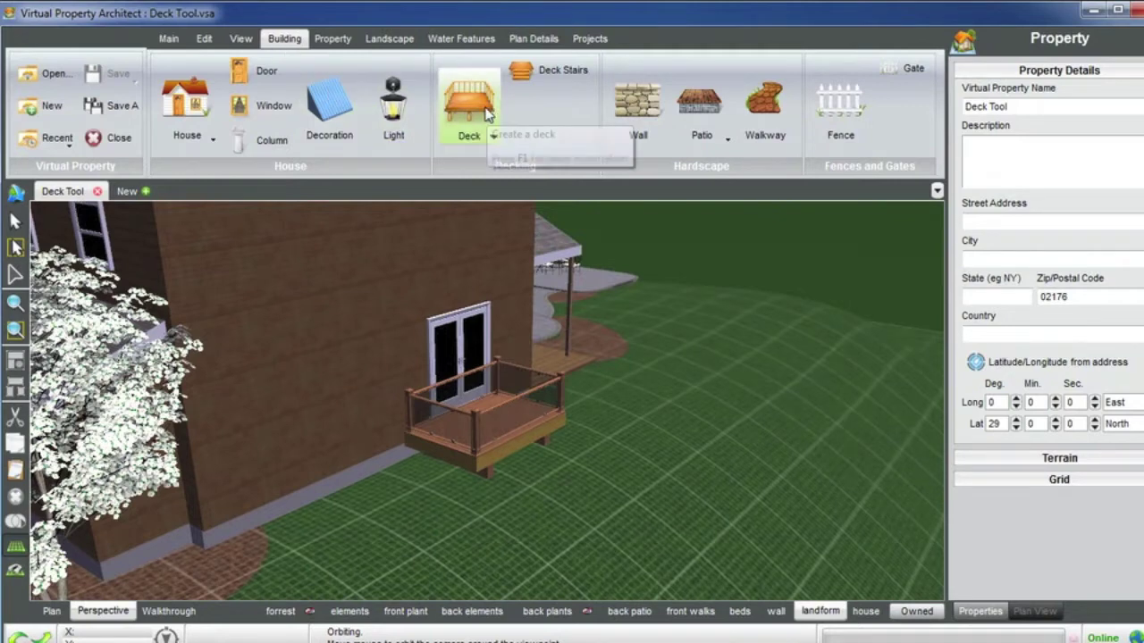
{"action": "left_click", "coordinate": [49, 613]}
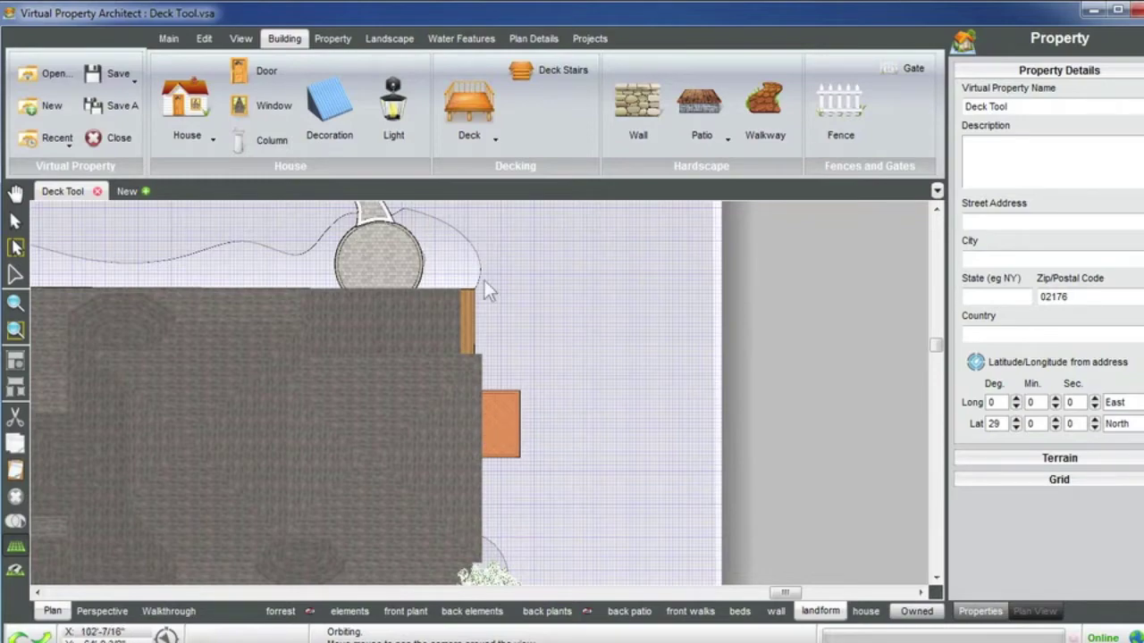
{"action": "scroll", "coordinate": [498, 402], "scroll_direction": "up", "scroll_amount": 3}
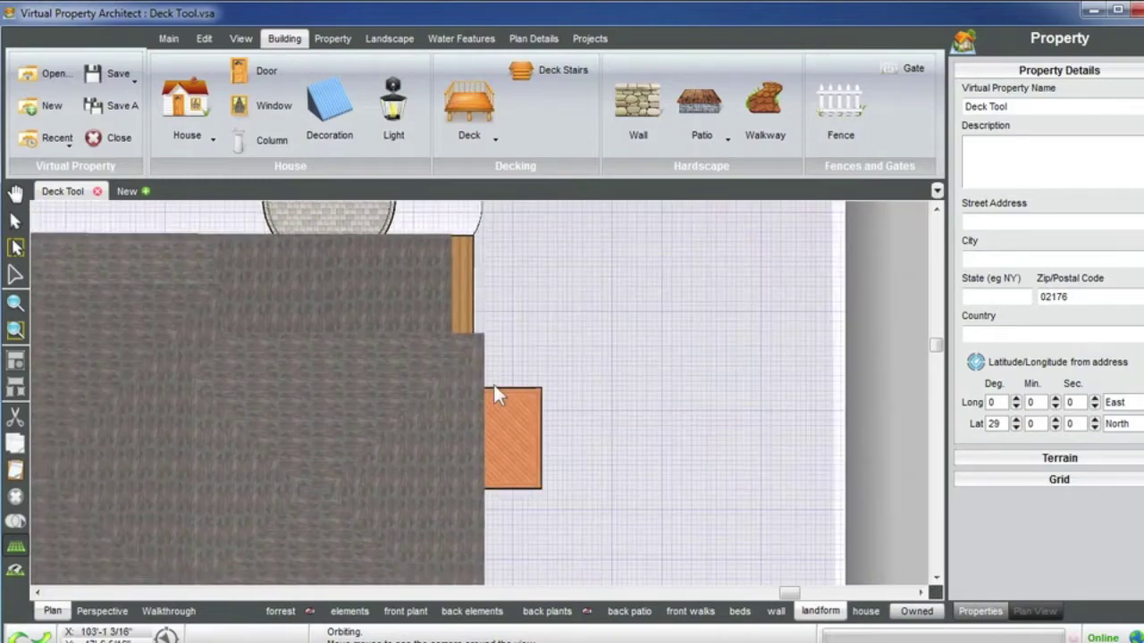
{"action": "left_click", "coordinate": [474, 106]}
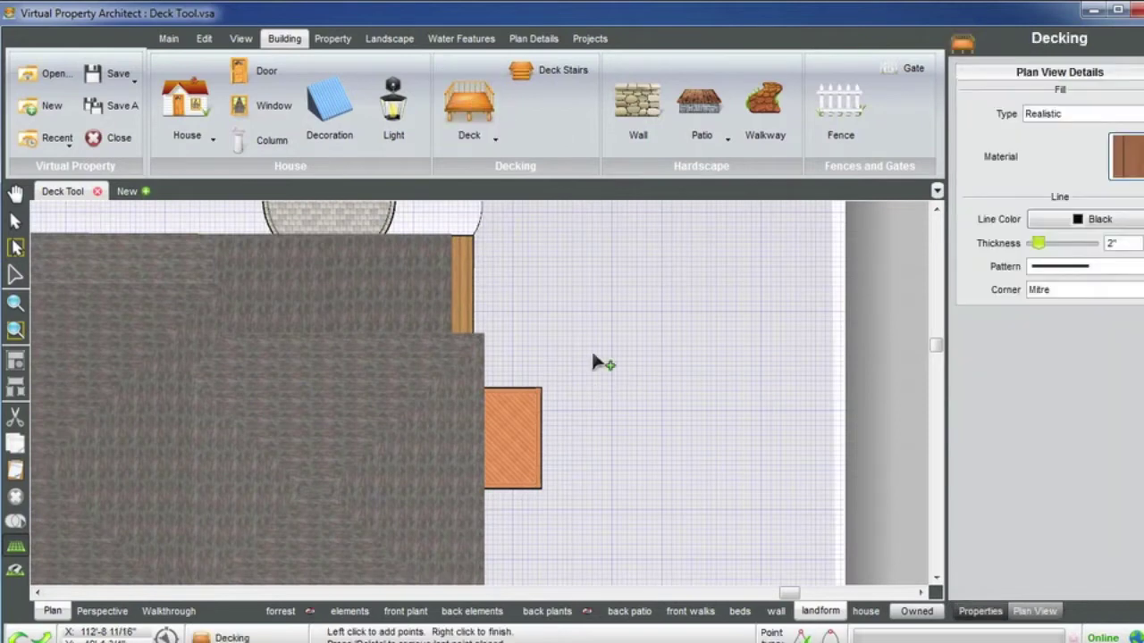
{"action": "left_click", "coordinate": [474, 389]}
{"action": "left_click", "coordinate": [557, 346]}
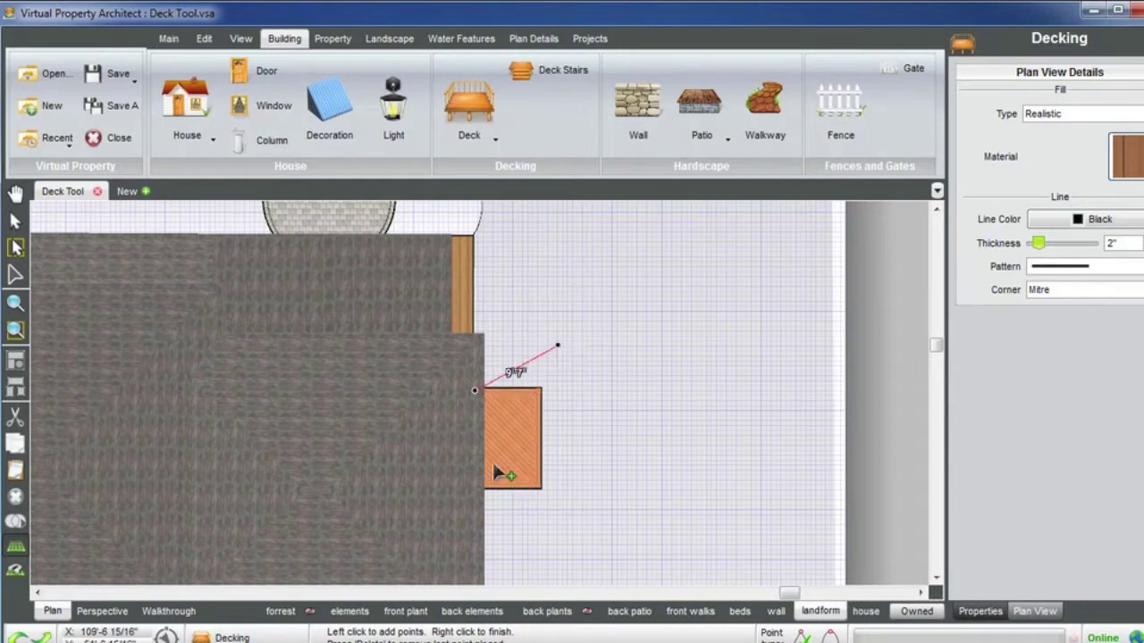
{"action": "right_click", "coordinate": [153, 570]}
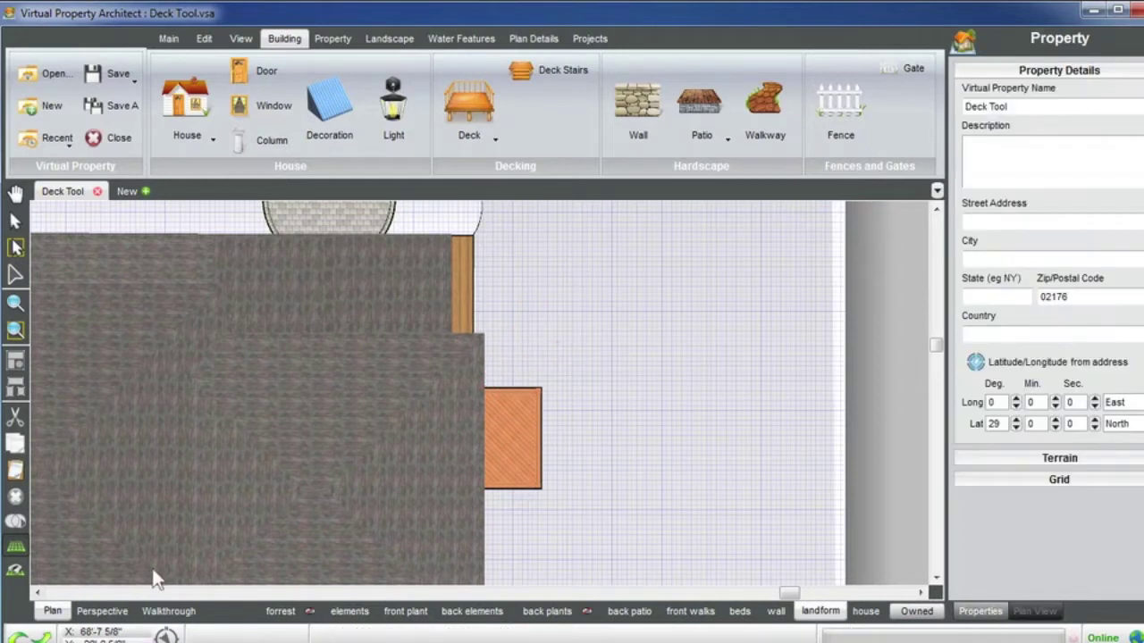
{"action": "left_click", "coordinate": [104, 613]}
- Open the small side deck for editing of its boundary points and railings
{"action": "left_click_drag", "start_coordinate": [542, 386], "coordinate": [421, 328]}
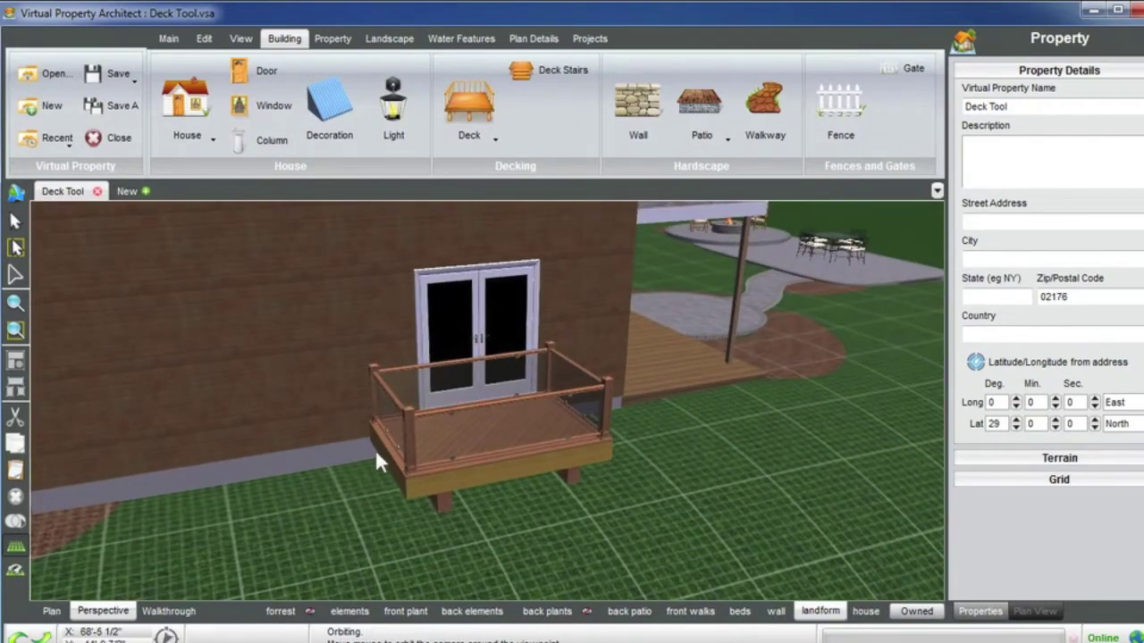
{"action": "left_click_drag", "start_coordinate": [376, 453], "coordinate": [510, 429]}
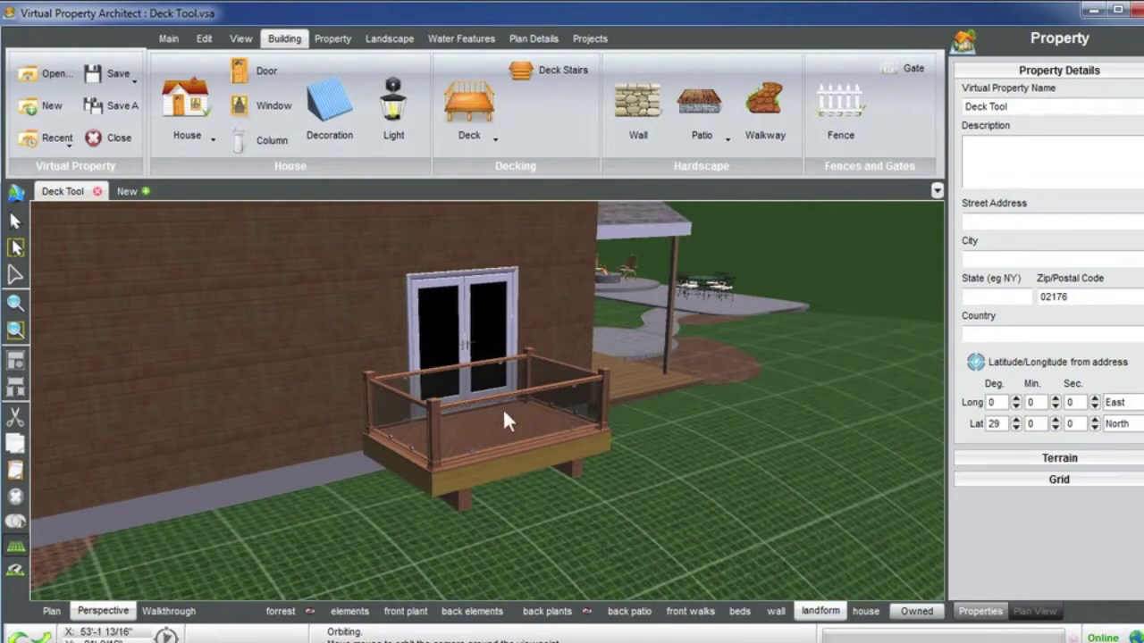
{"action": "left_click_drag", "start_coordinate": [449, 429], "coordinate": [448, 476]}
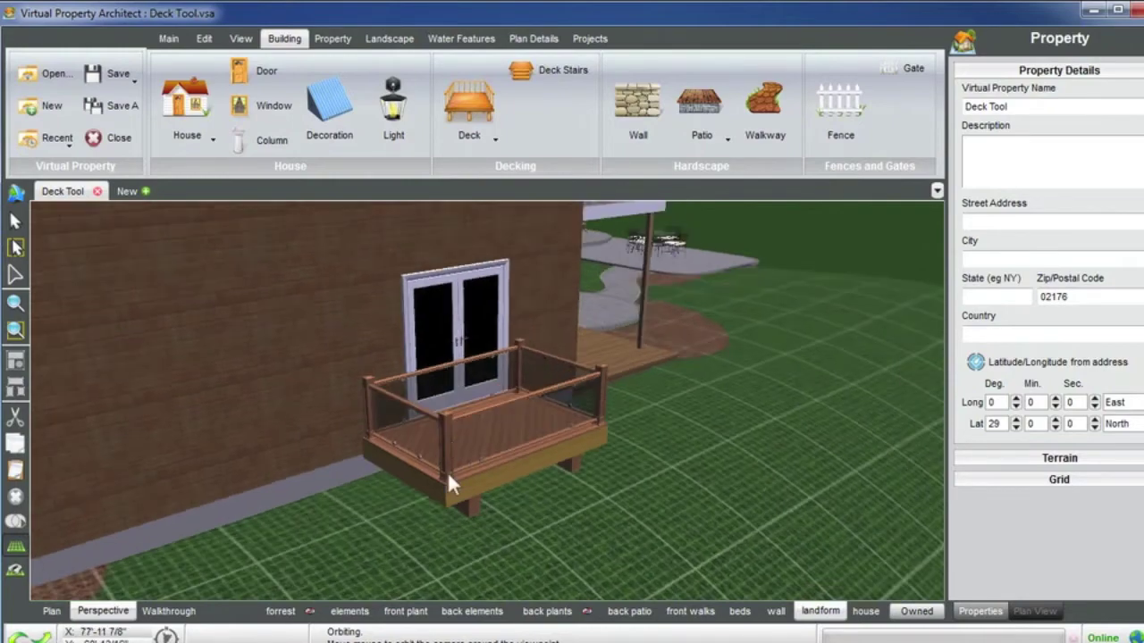
{"action": "left_click", "coordinate": [456, 495]}
{"action": "scroll", "coordinate": [460, 434], "scroll_direction": "down", "scroll_amount": 5}
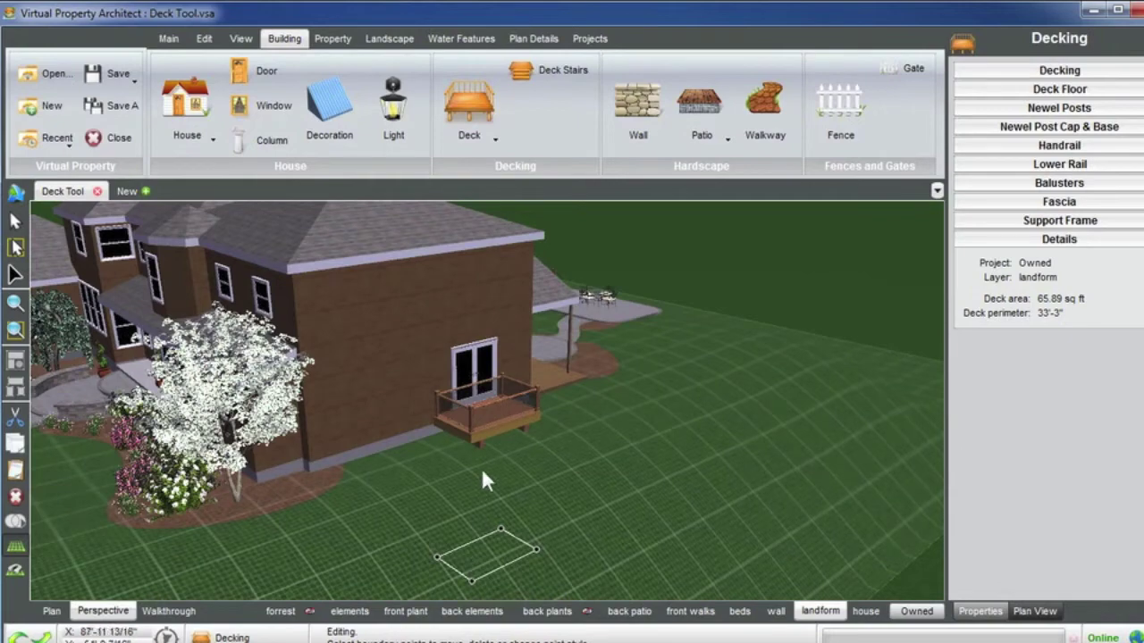
{"action": "middle_click_drag", "start_coordinate": [482, 463], "coordinate": [495, 463]}
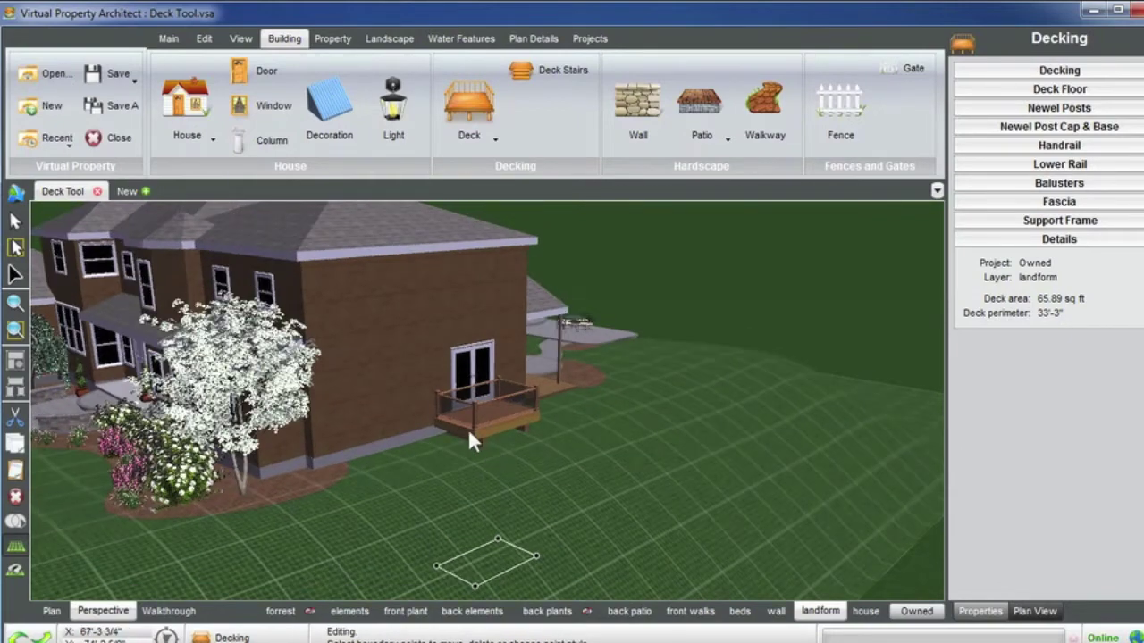
{"action": "scroll", "coordinate": [467, 430], "scroll_direction": "up", "scroll_amount": 1}
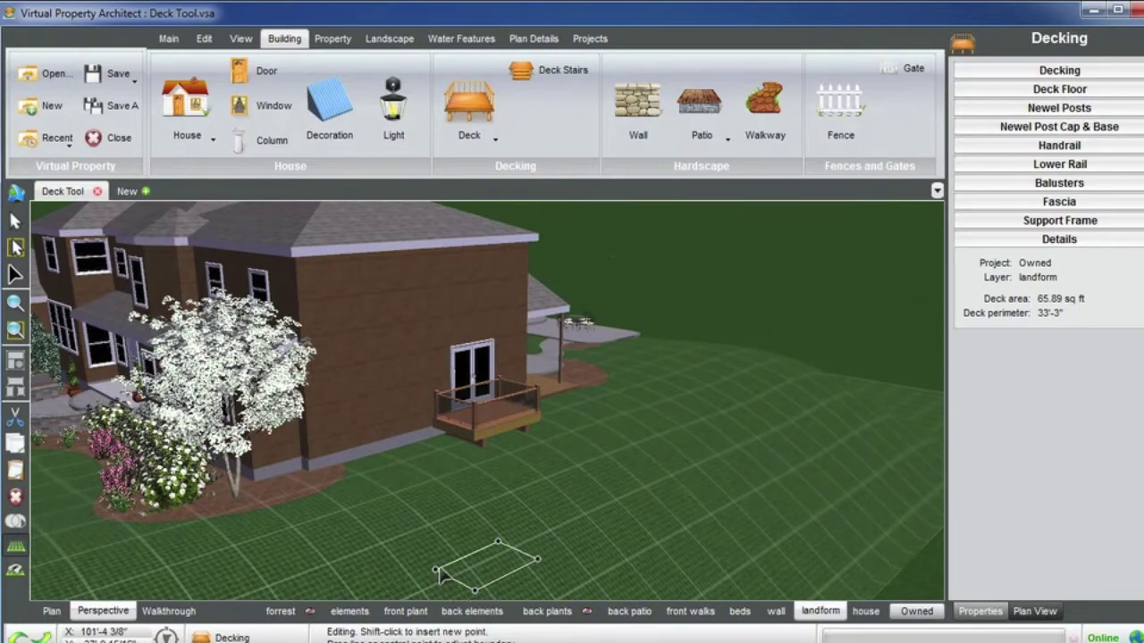
- Try removing the railing section at the deck end nearest the white flowering tree, and restore the outer-edge railing
{"action": "scroll", "coordinate": [422, 406], "scroll_direction": "up", "scroll_amount": 5}
{"action": "scroll", "coordinate": [406, 376], "scroll_direction": "up", "scroll_amount": 2}
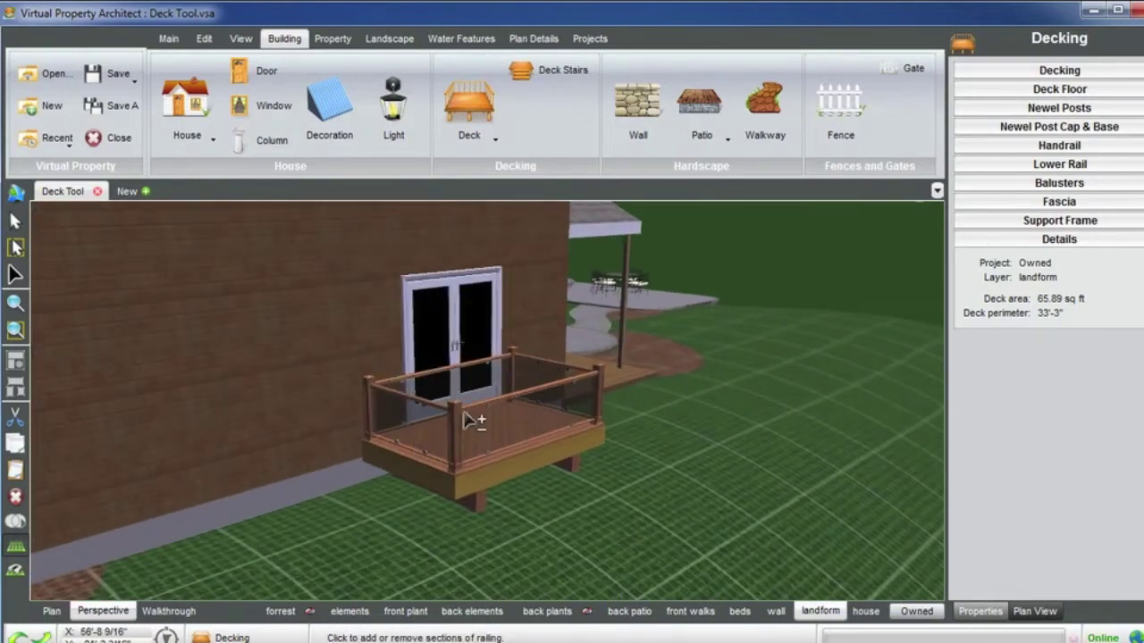
{"action": "middle_click_drag", "start_coordinate": [539, 416], "coordinate": [407, 414]}
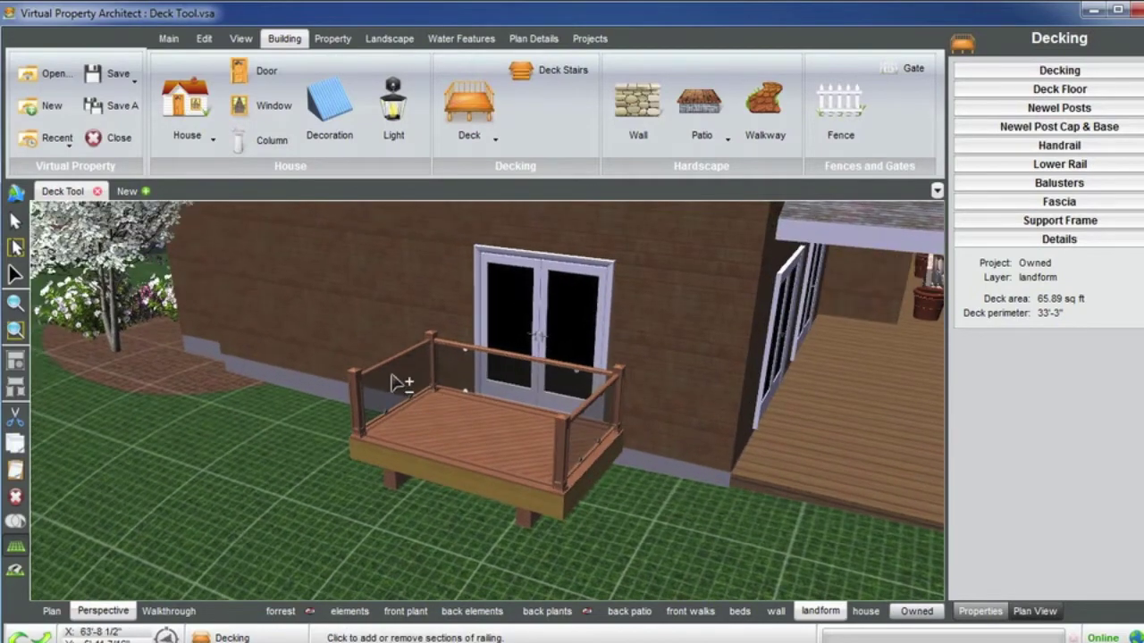
{"action": "left_click", "coordinate": [398, 381]}
{"action": "left_click", "coordinate": [549, 451]}
{"action": "middle_click_drag", "start_coordinate": [512, 418], "coordinate": [498, 303]}
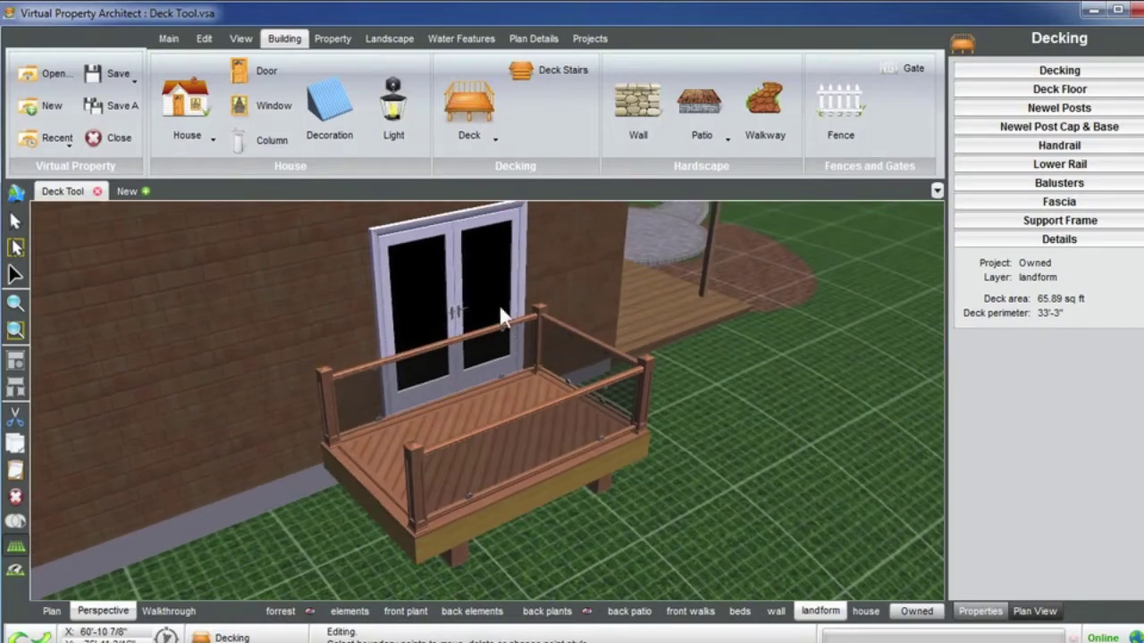
- Remove the deck's railing section along the double doors, restore the end section nearest the flowering tree, and finish editing
{"action": "left_click", "coordinate": [428, 353]}
{"action": "middle_click_drag", "start_coordinate": [503, 337], "coordinate": [547, 332]}
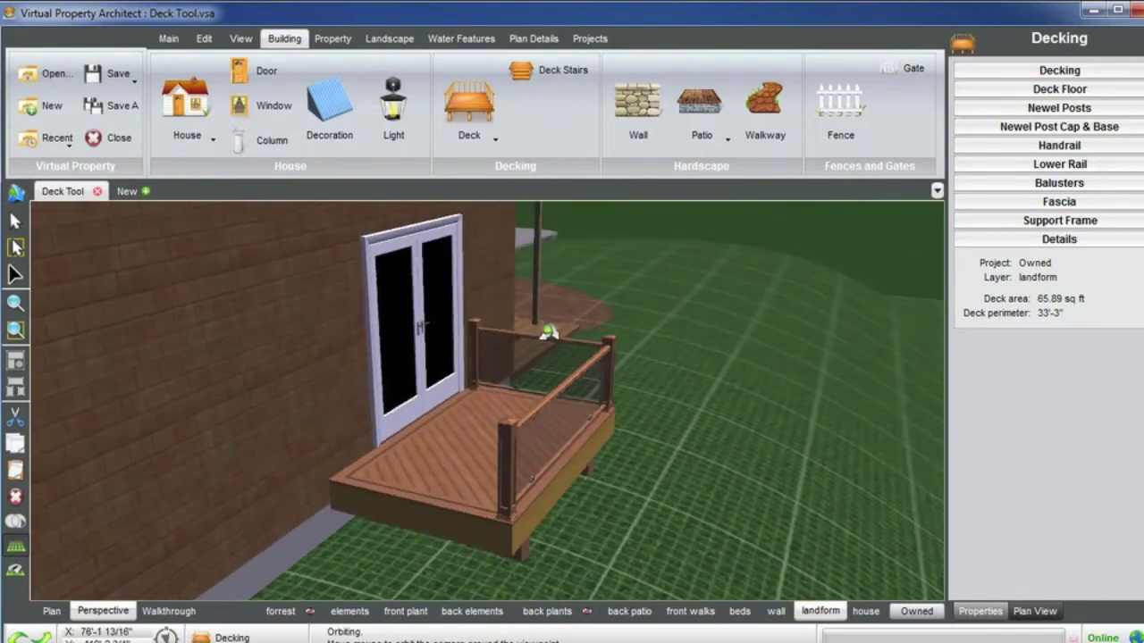
{"action": "left_click", "coordinate": [450, 499]}
{"action": "middle_click_drag", "start_coordinate": [474, 465], "coordinate": [447, 373]}
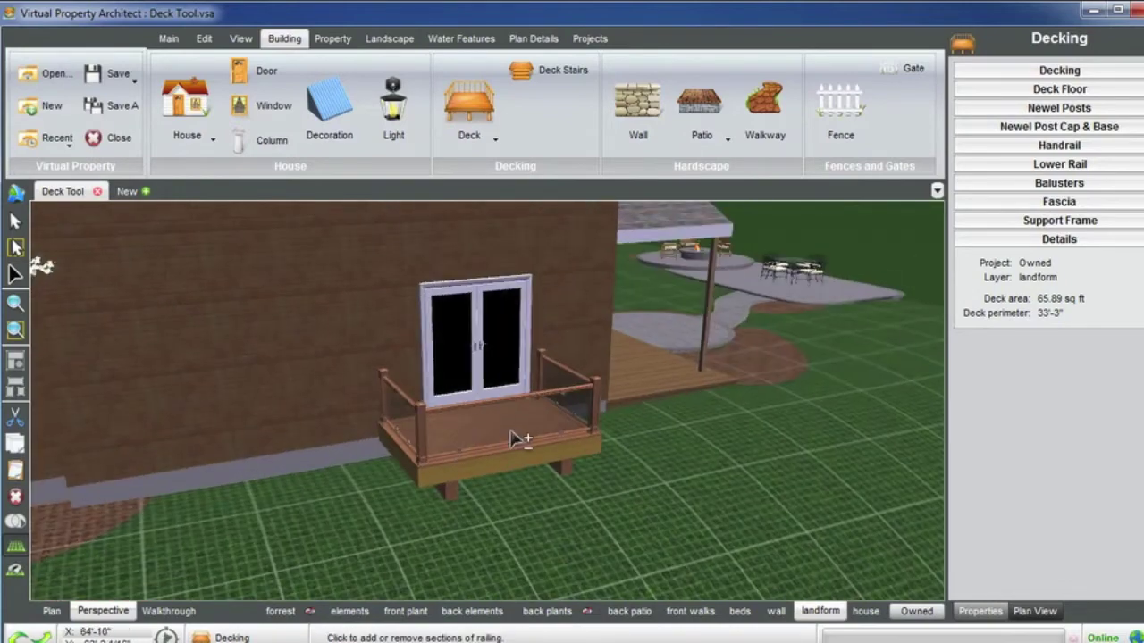
{"action": "left_click", "coordinate": [850, 234]}
{"action": "middle_click_drag", "start_coordinate": [667, 328], "coordinate": [506, 419]}
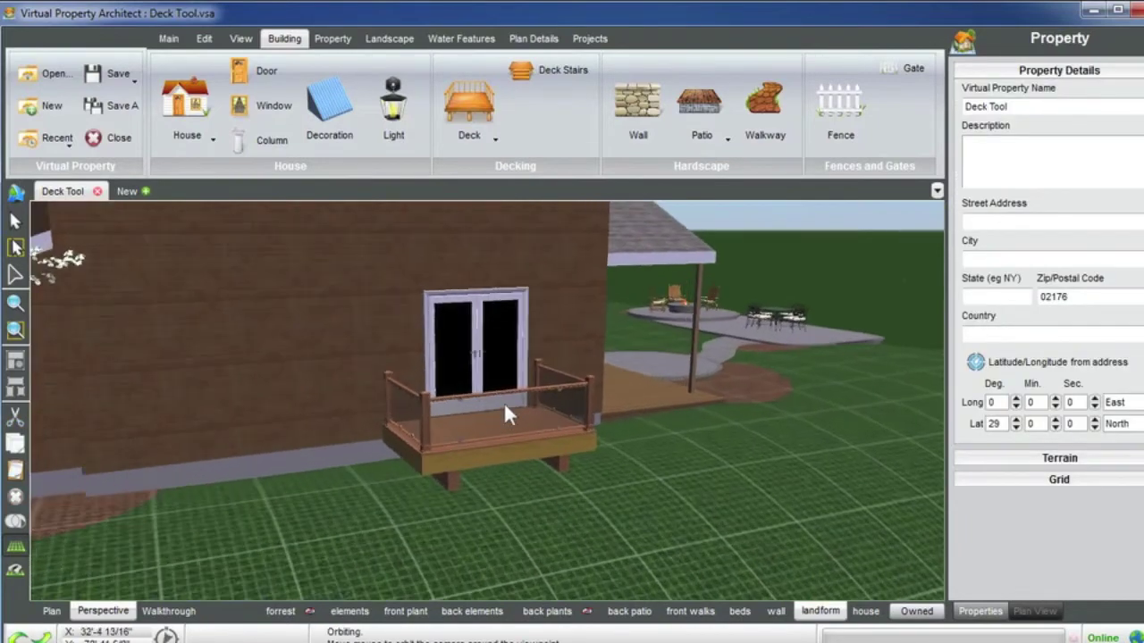
- Examine the side deck's available Decking Styles, including Wolcott, without applying one, and review its floor material settings
{"action": "left_click", "coordinate": [502, 445]}
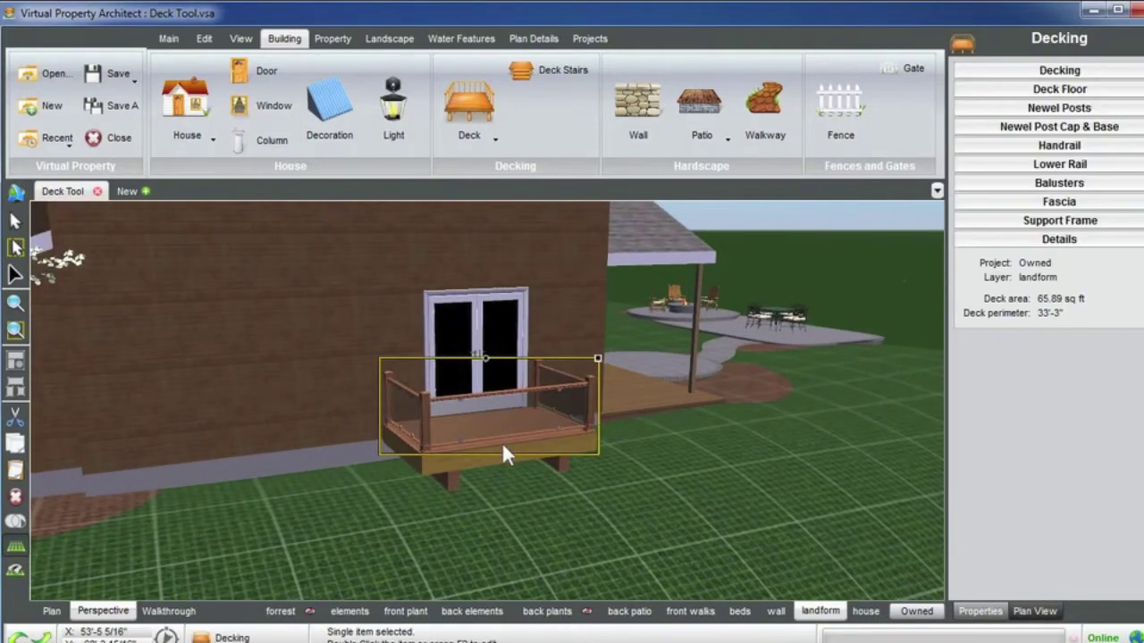
{"action": "left_click", "coordinate": [1085, 77]}
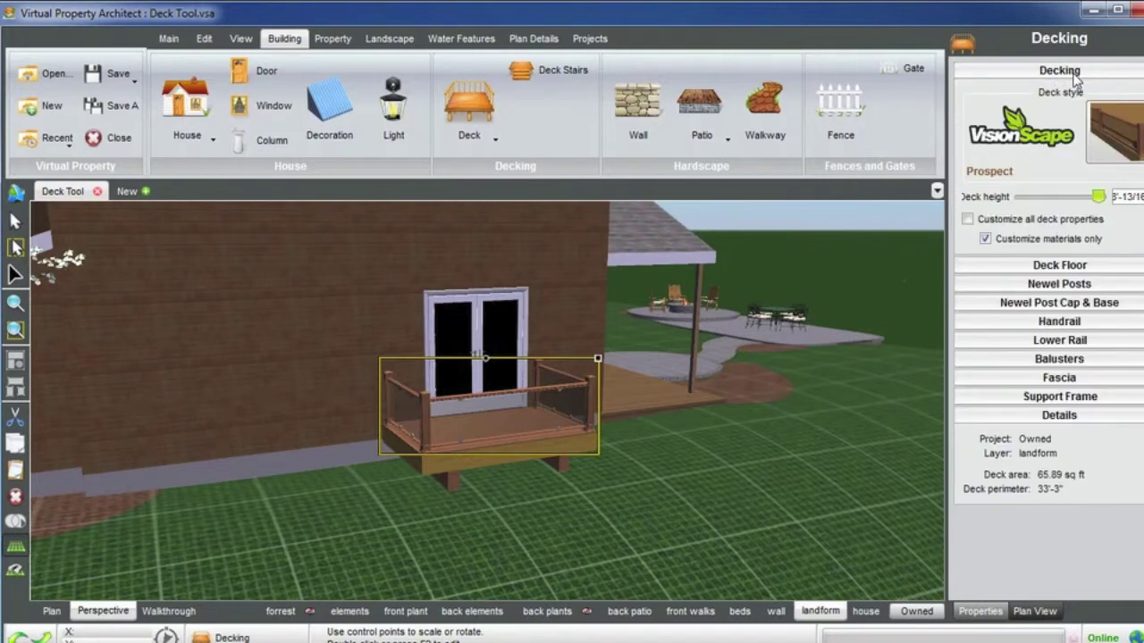
{"action": "left_click", "coordinate": [1117, 134]}
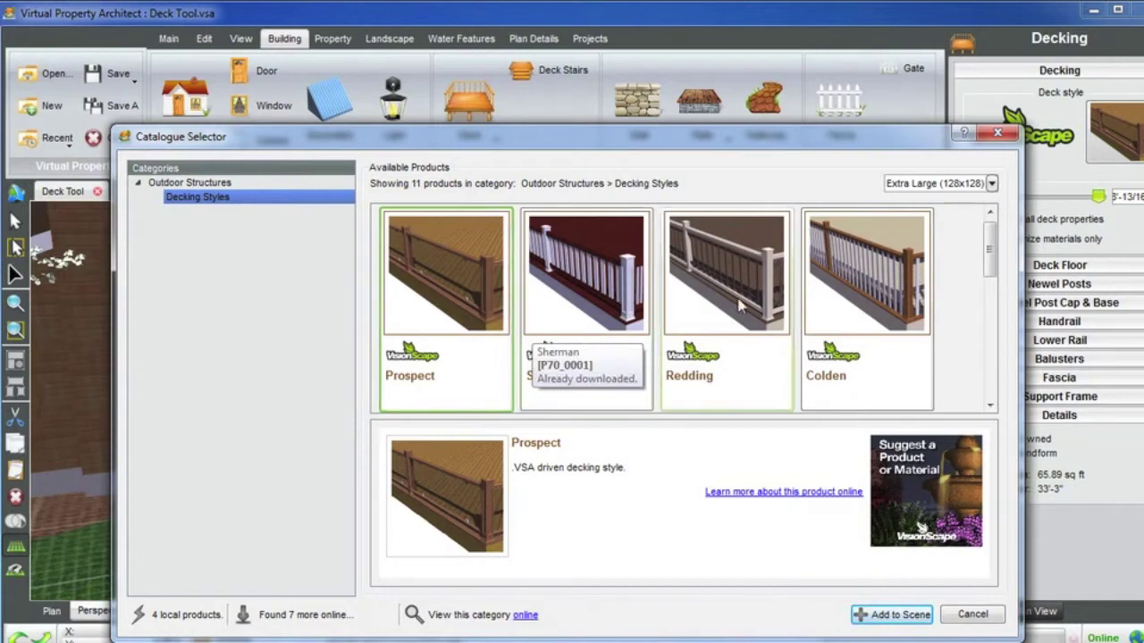
{"action": "scroll", "coordinate": [715, 291], "scroll_direction": "down", "scroll_amount": 2}
{"action": "scroll", "coordinate": [715, 299], "scroll_direction": "down", "scroll_amount": 1}
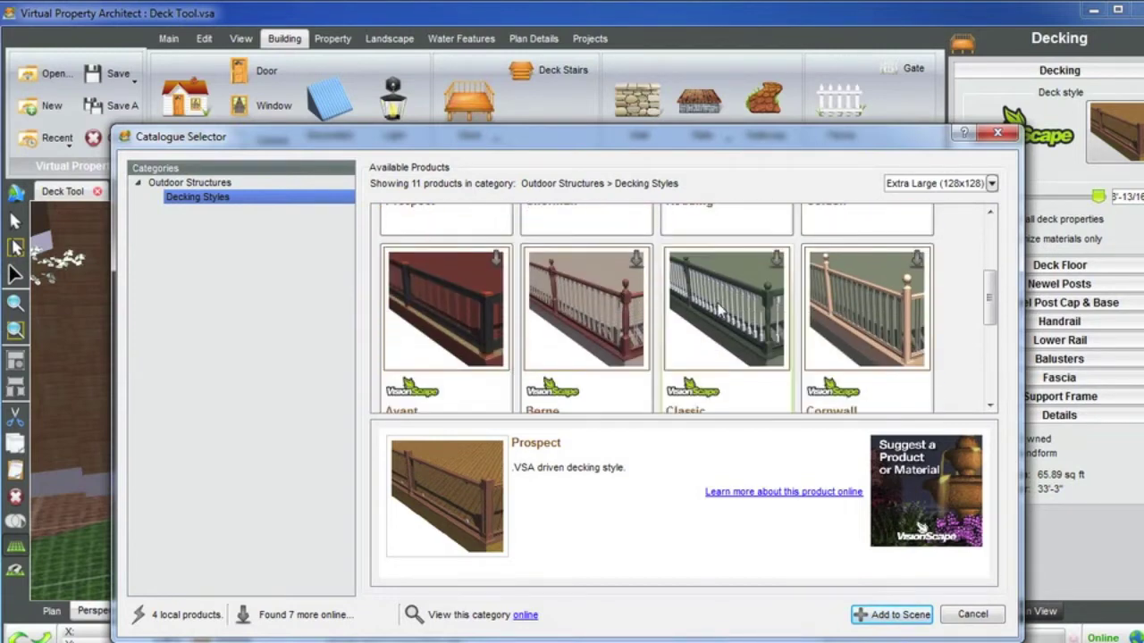
{"action": "scroll", "coordinate": [677, 327], "scroll_direction": "down", "scroll_amount": 2}
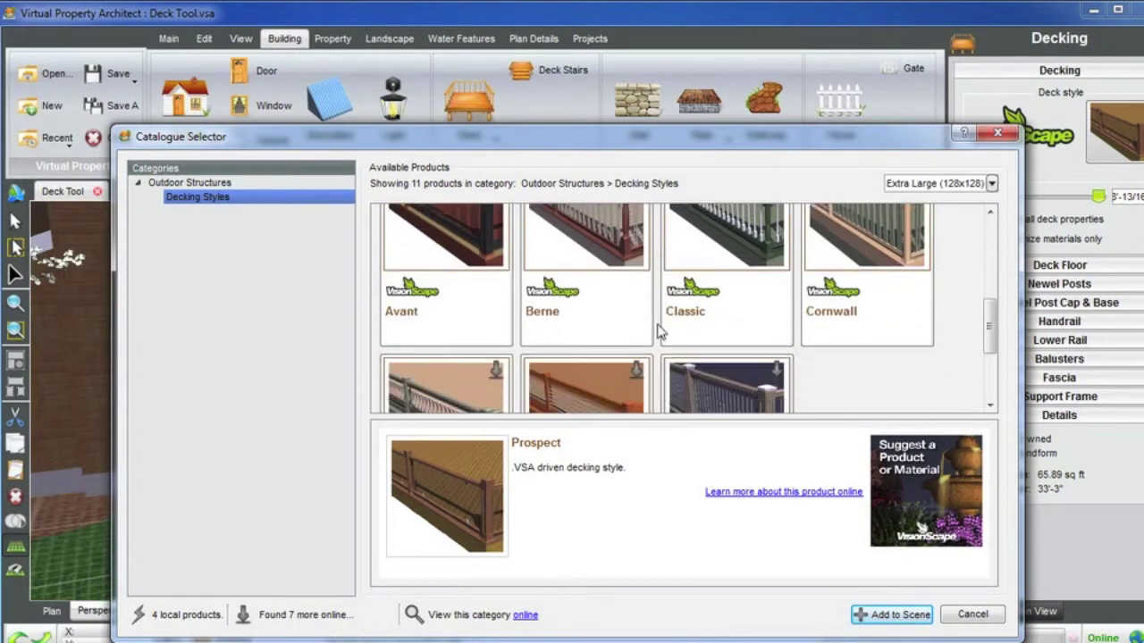
{"action": "scroll", "coordinate": [659, 332], "scroll_direction": "down", "scroll_amount": 2}
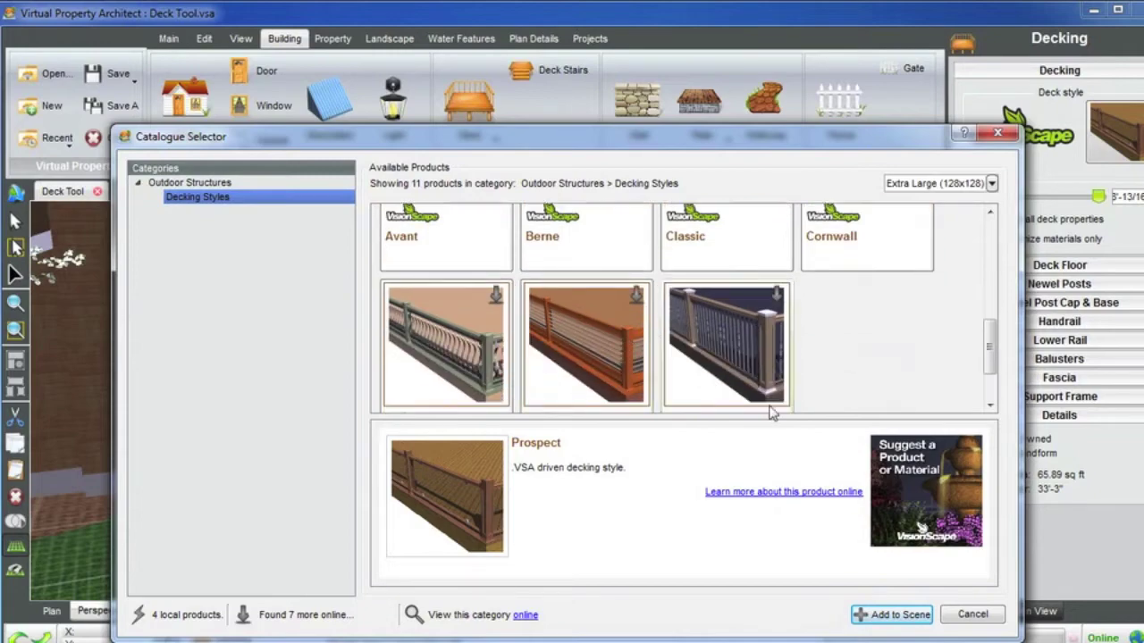
{"action": "left_click", "coordinate": [758, 351]}
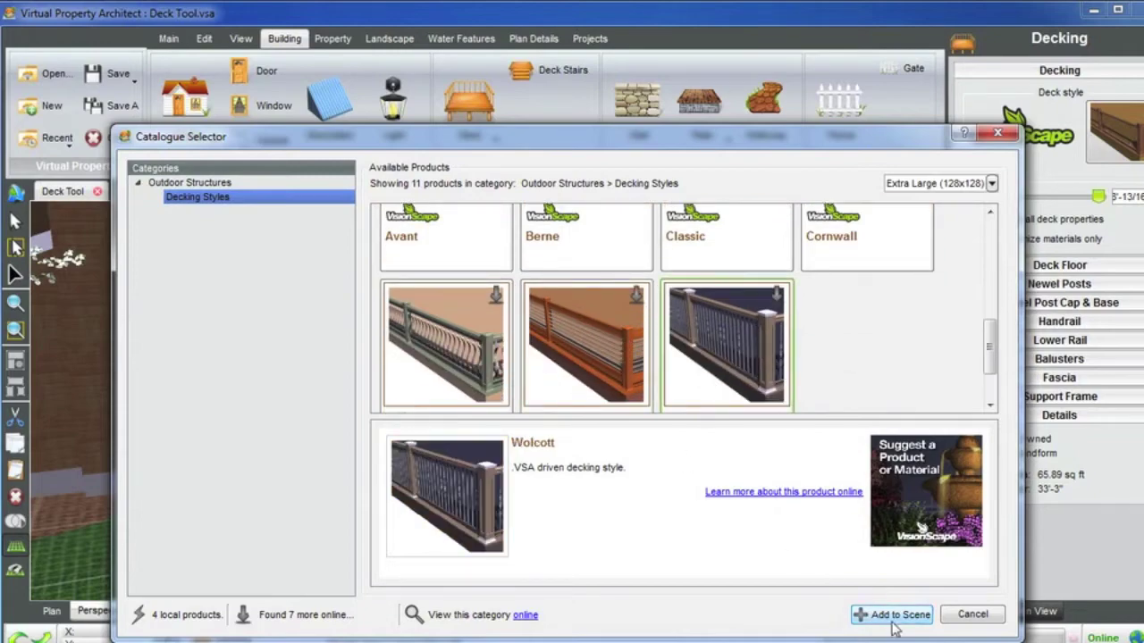
{"action": "left_click", "coordinate": [973, 615]}
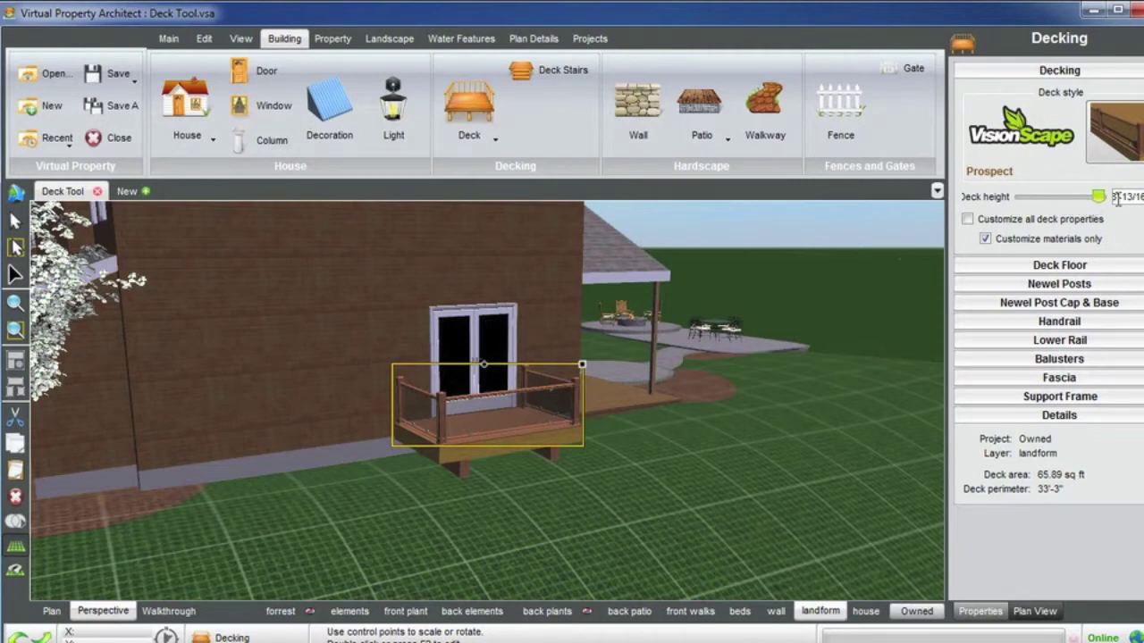
{"action": "left_click", "coordinate": [1041, 266]}
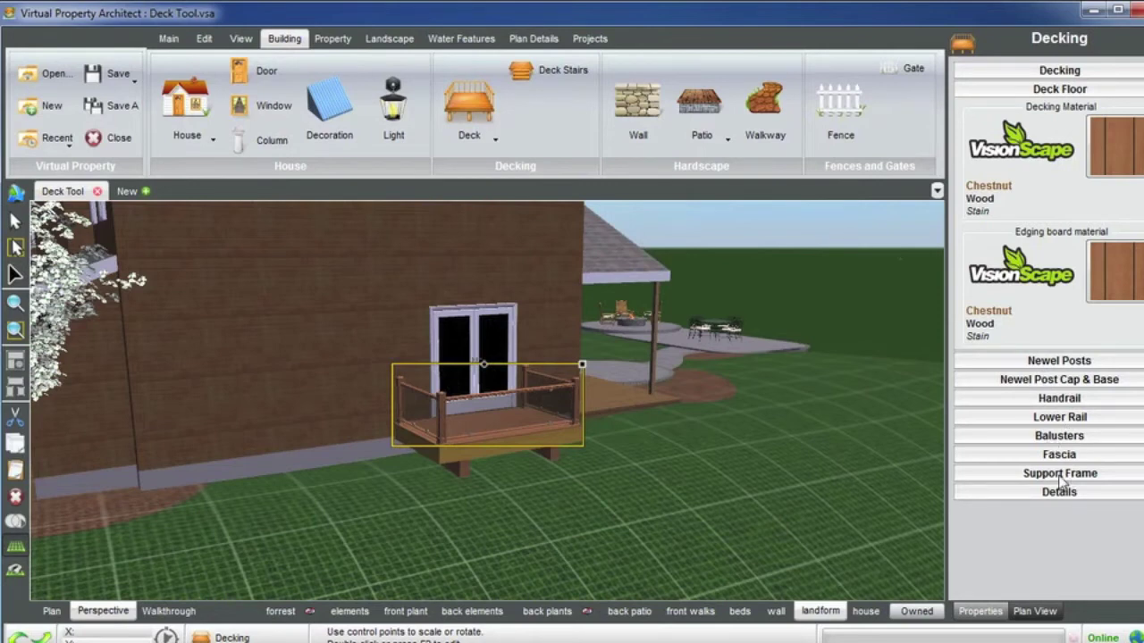
- Place deck stairs on the side deck's end edge facing the covered rear deck
{"action": "middle_click_drag", "start_coordinate": [656, 370], "coordinate": [686, 354]}
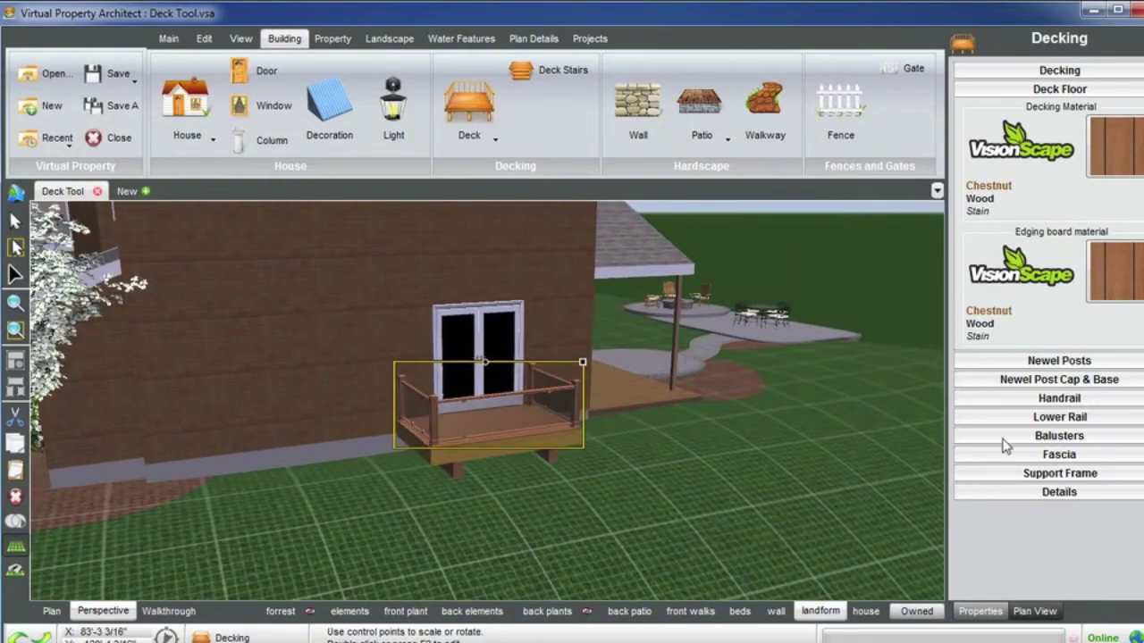
{"action": "middle_click_drag", "start_coordinate": [538, 410], "coordinate": [582, 460]}
{"action": "left_click", "coordinate": [498, 487]}
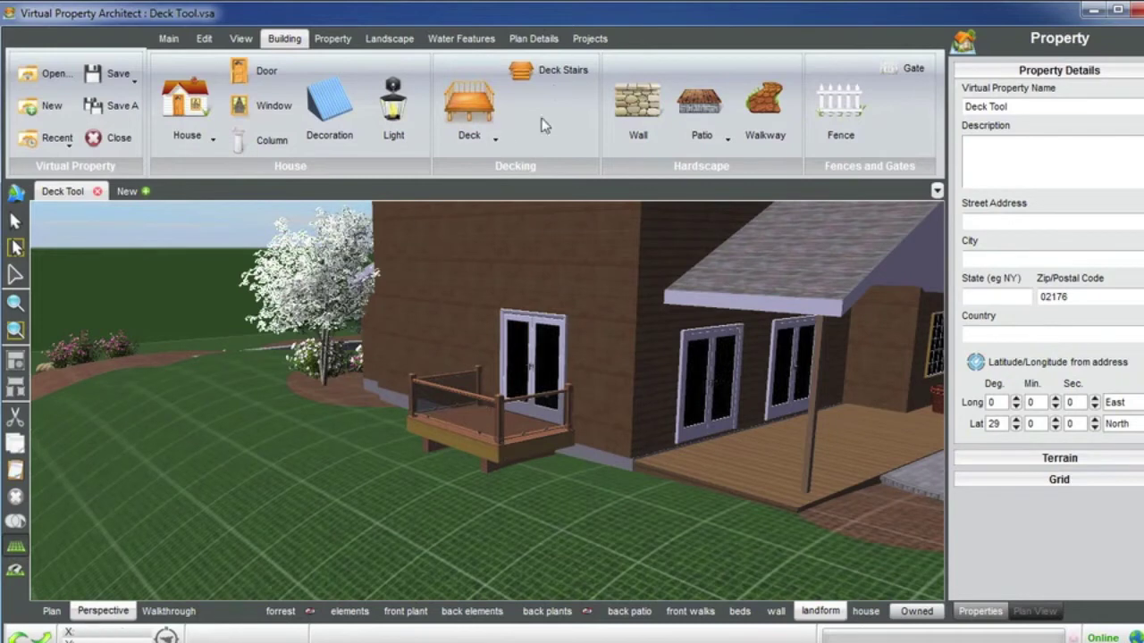
{"action": "left_click", "coordinate": [557, 81]}
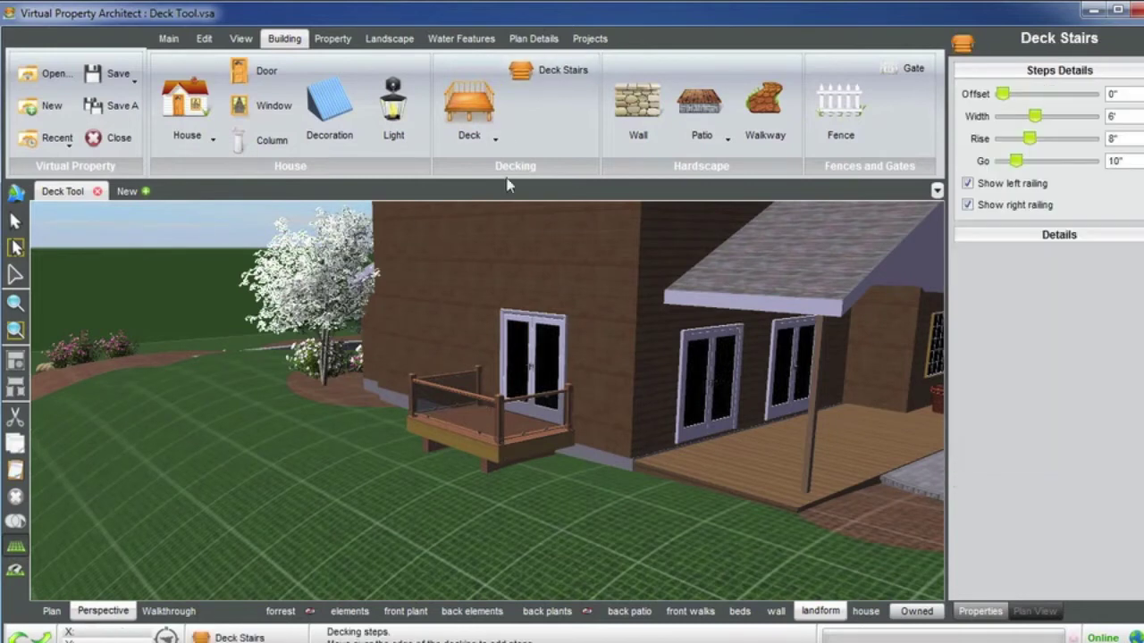
{"action": "left_click", "coordinate": [577, 438]}
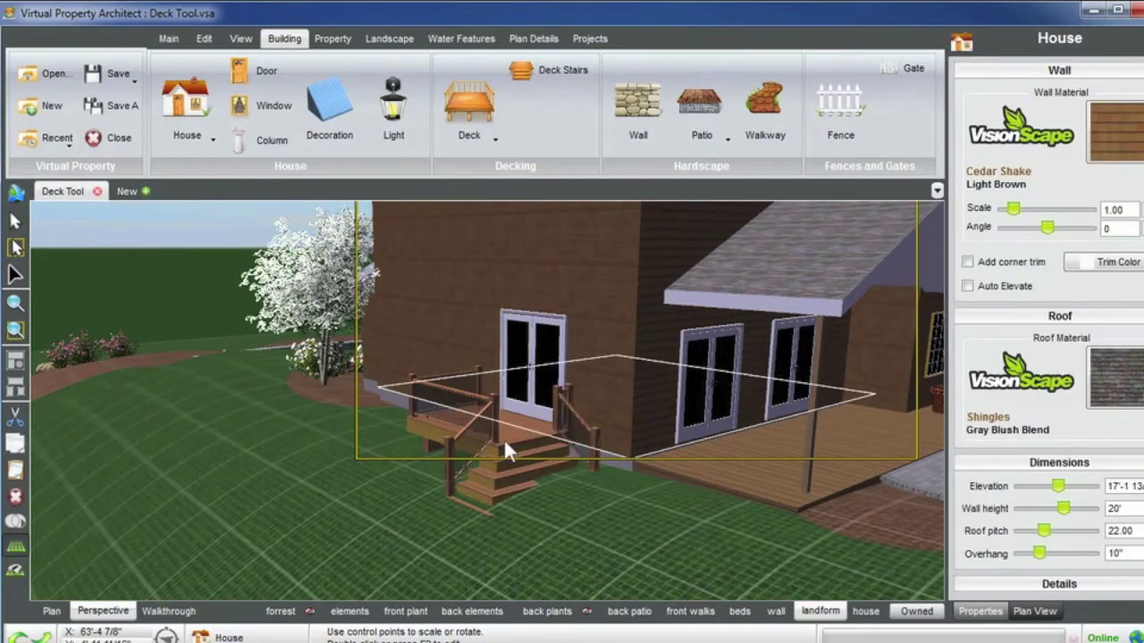
- Select the new stairs and reposition them along the deck's end edge, closer to the house wall
{"action": "middle_click_drag", "start_coordinate": [503, 438], "coordinate": [559, 463]}
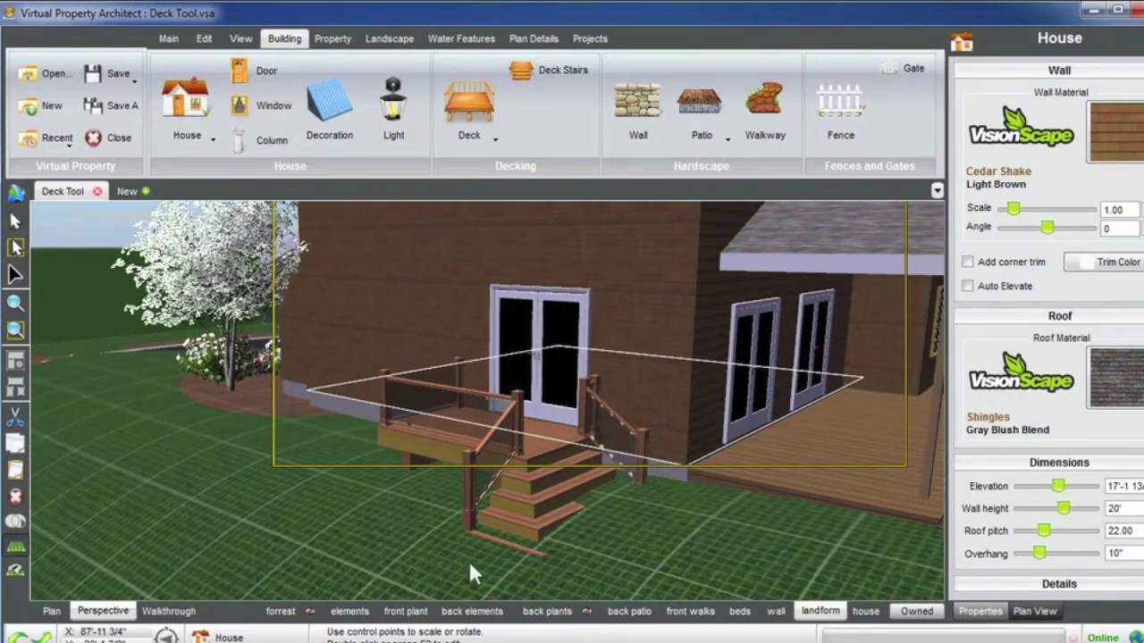
{"action": "middle_click_drag", "start_coordinate": [514, 532], "coordinate": [538, 482]}
{"action": "left_click", "coordinate": [538, 482]}
{"action": "scroll", "coordinate": [527, 481], "scroll_direction": "up", "scroll_amount": 2}
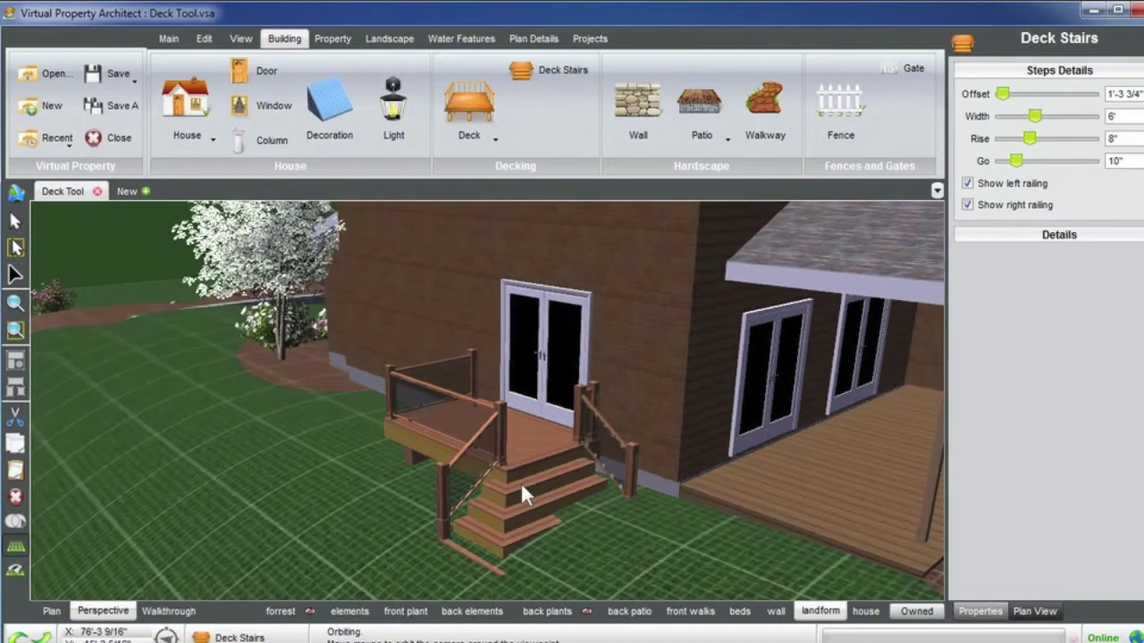
{"action": "scroll", "coordinate": [513, 468], "scroll_direction": "down", "scroll_amount": 4}
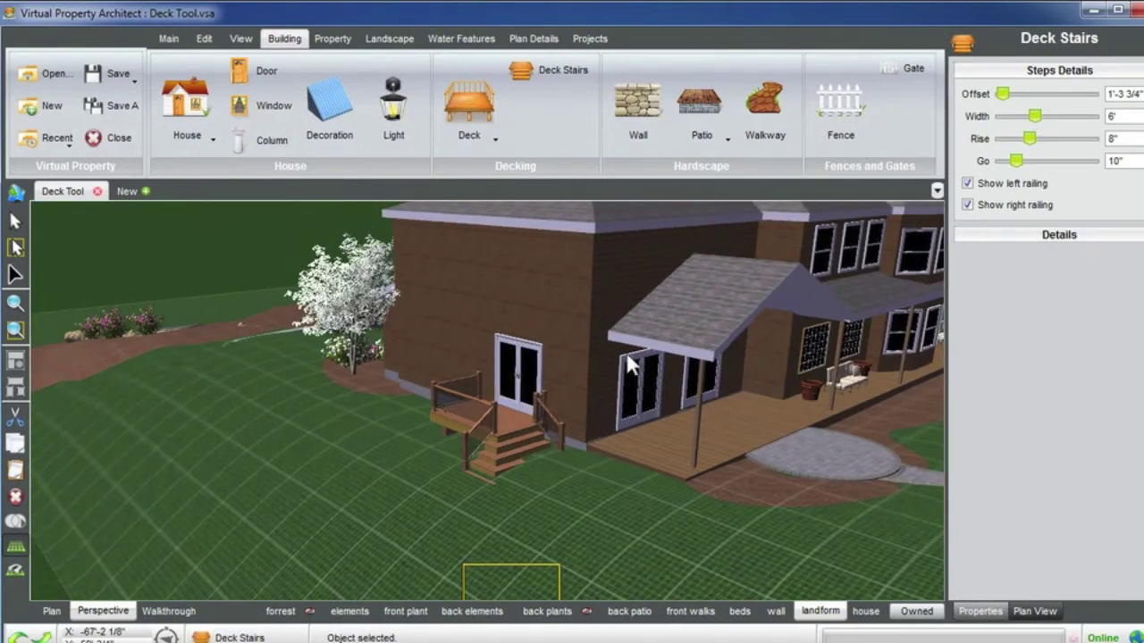
{"action": "scroll", "coordinate": [501, 483], "scroll_direction": "up", "scroll_amount": 5}
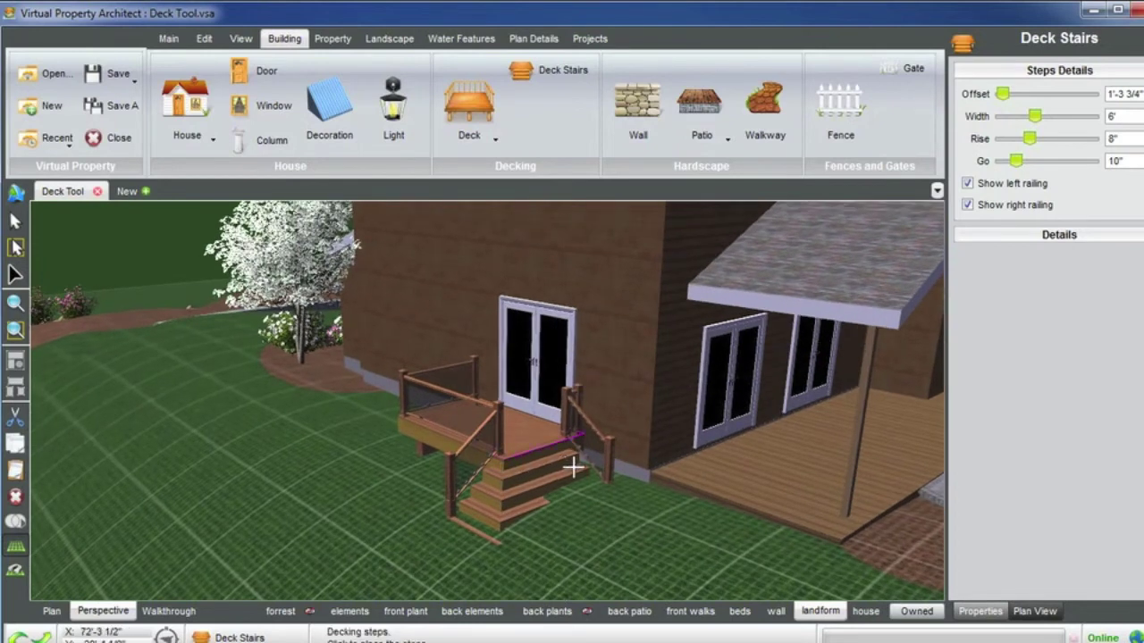
{"action": "left_click", "coordinate": [562, 464]}
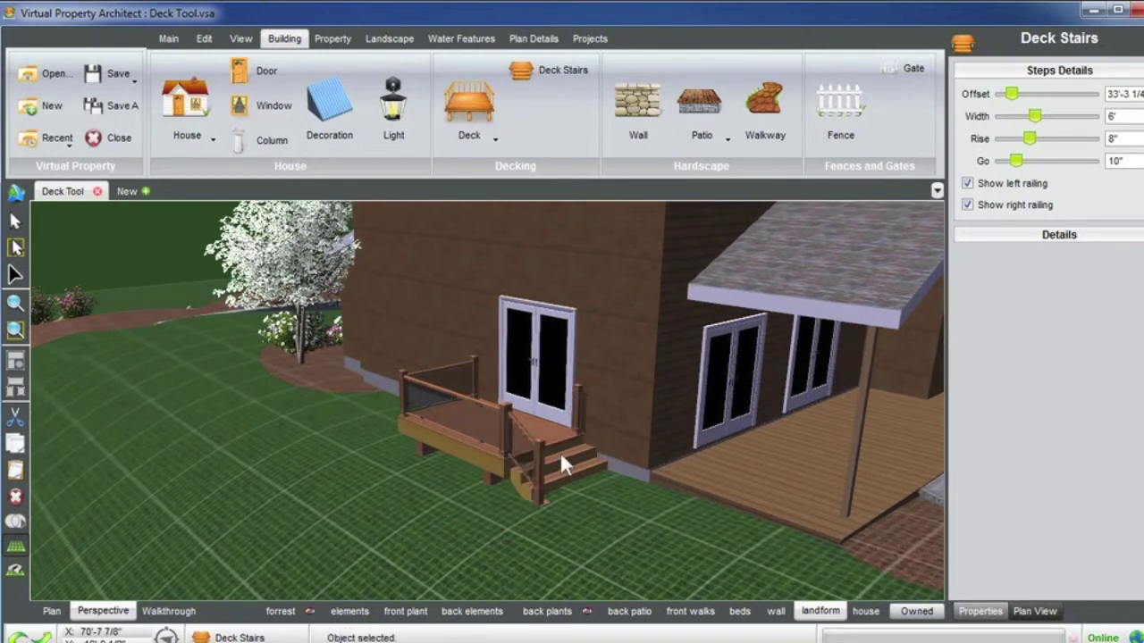
- Set the deck stairs' width to 4'
{"action": "scroll", "coordinate": [561, 447], "scroll_direction": "up", "scroll_amount": 2}
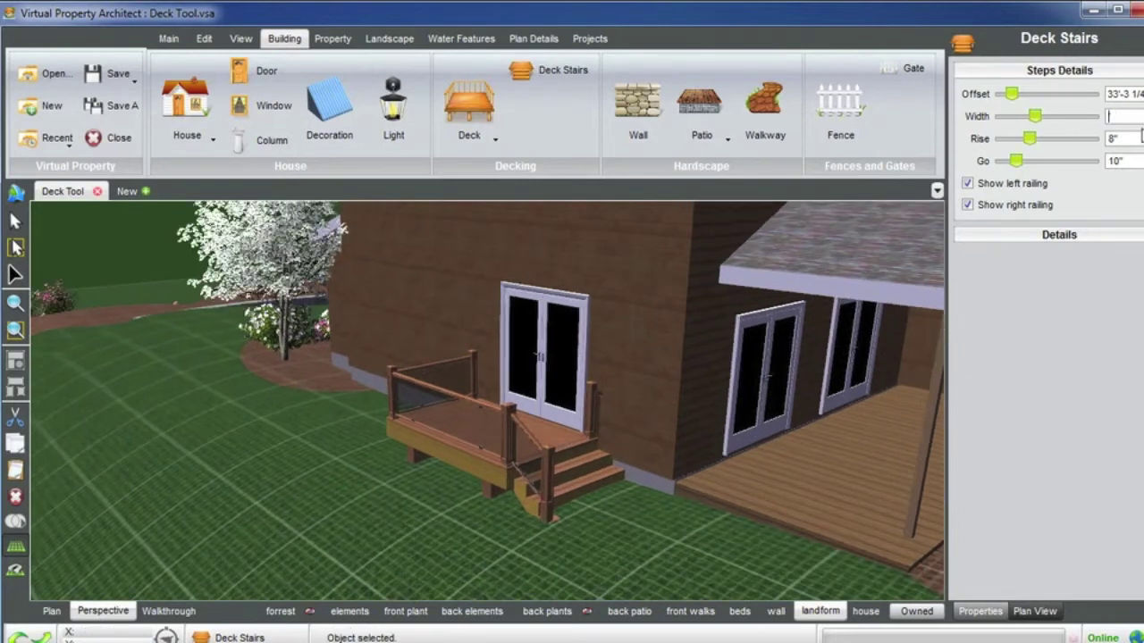
{"action": "type", "text": "0"}
{"action": "key", "text": "Return"}
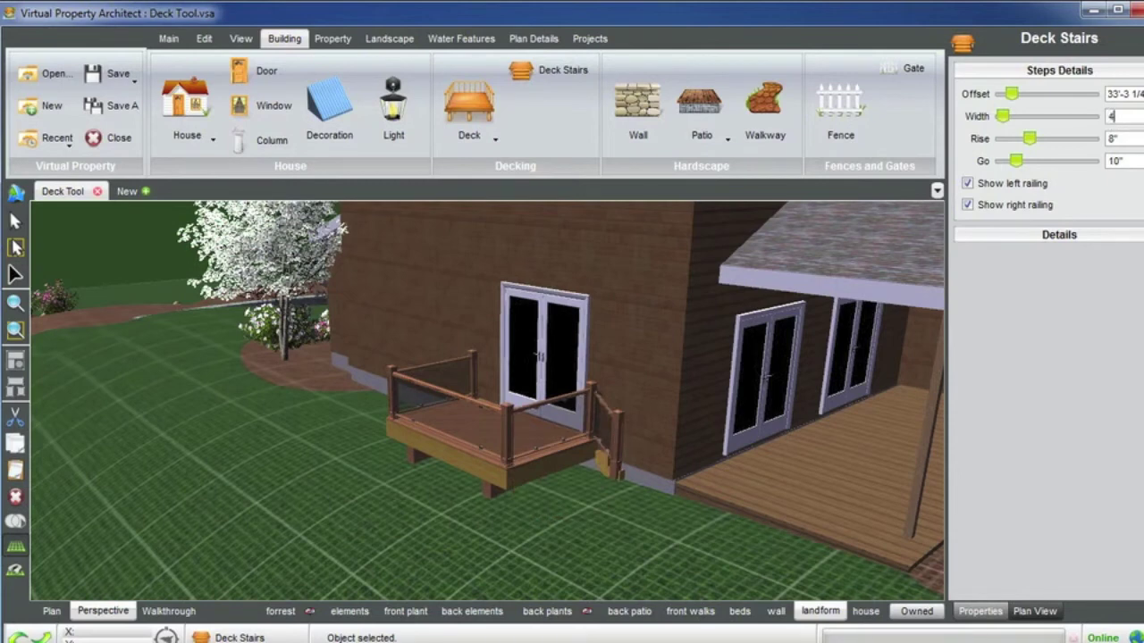
{"action": "key", "text": "Return"}
{"action": "scroll", "coordinate": [562, 451], "scroll_direction": "up", "scroll_amount": 1}
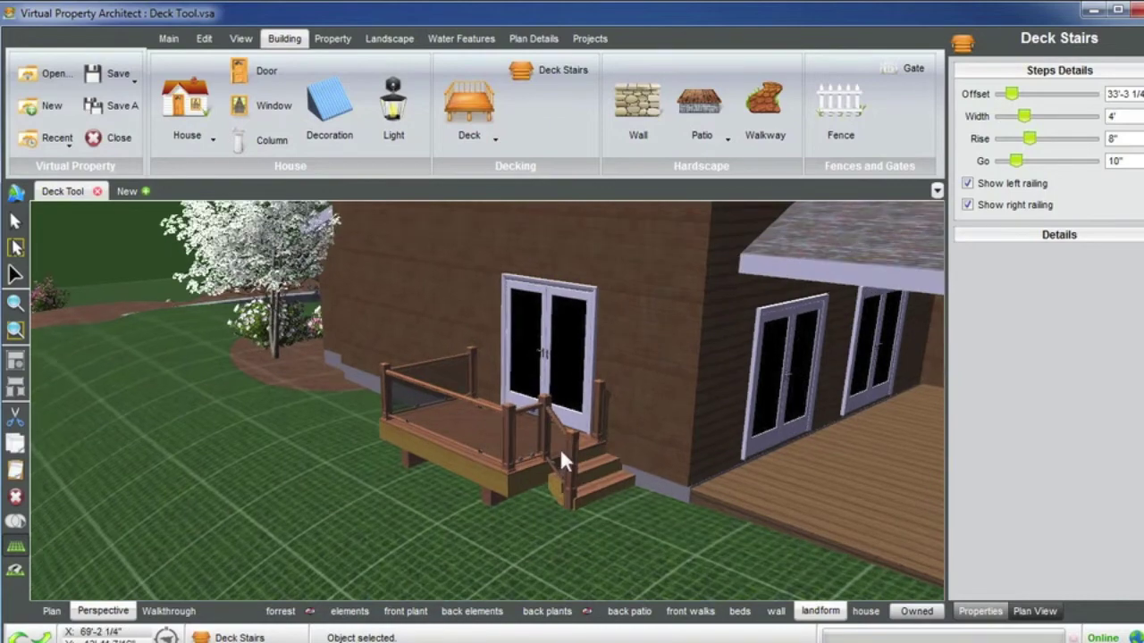
- Shift the stairs along the deck's end edge to an offset of about 9" and inspect their placement
{"action": "left_click_drag", "start_coordinate": [573, 463], "coordinate": [573, 464]}
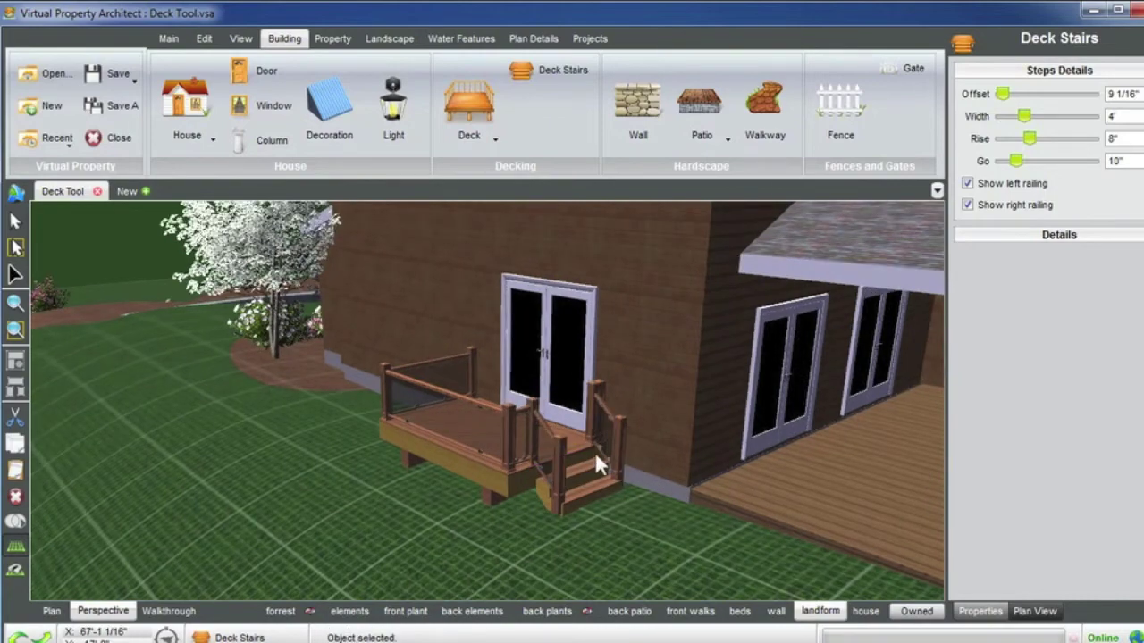
{"action": "middle_click_drag", "start_coordinate": [595, 453], "coordinate": [586, 469]}
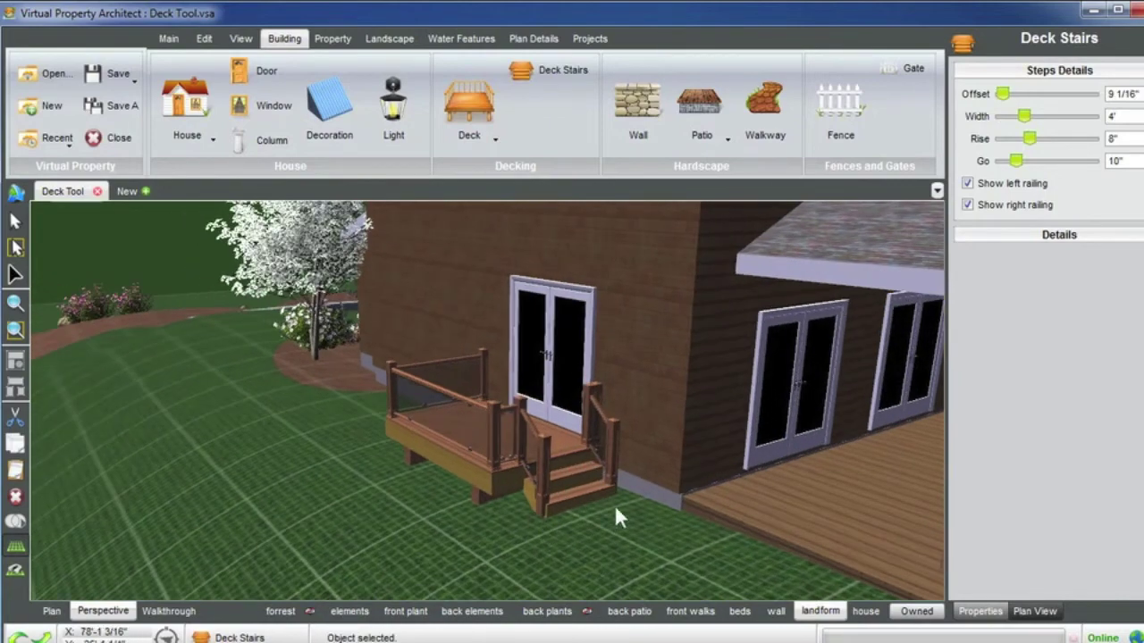
{"action": "middle_click_drag", "start_coordinate": [578, 497], "coordinate": [570, 486]}
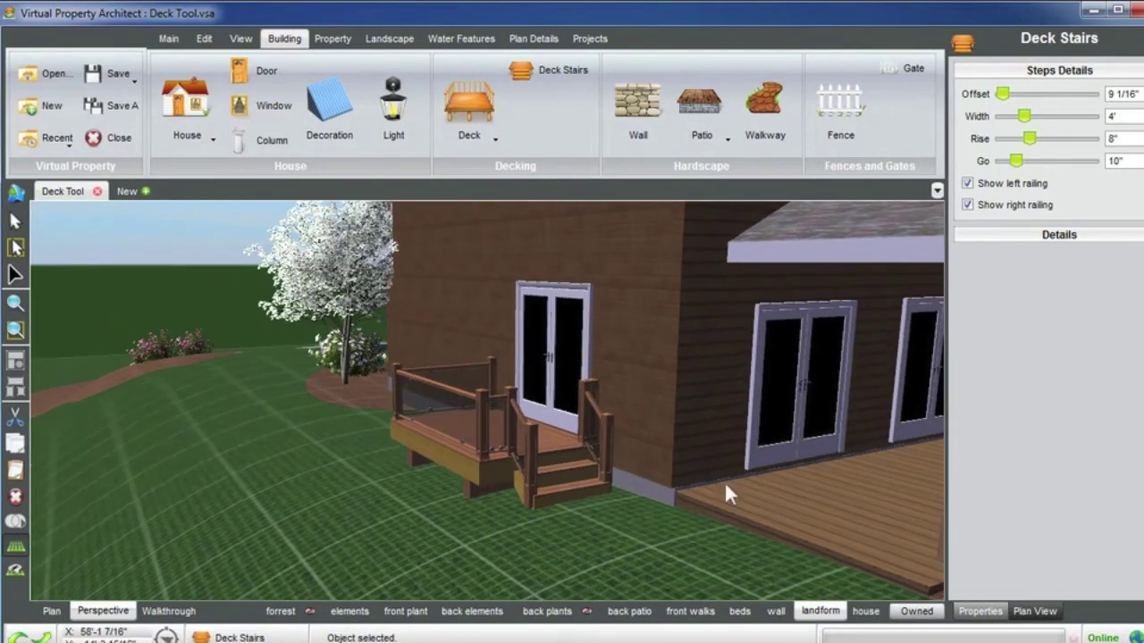
{"action": "middle_click_drag", "start_coordinate": [724, 488], "coordinate": [787, 490]}
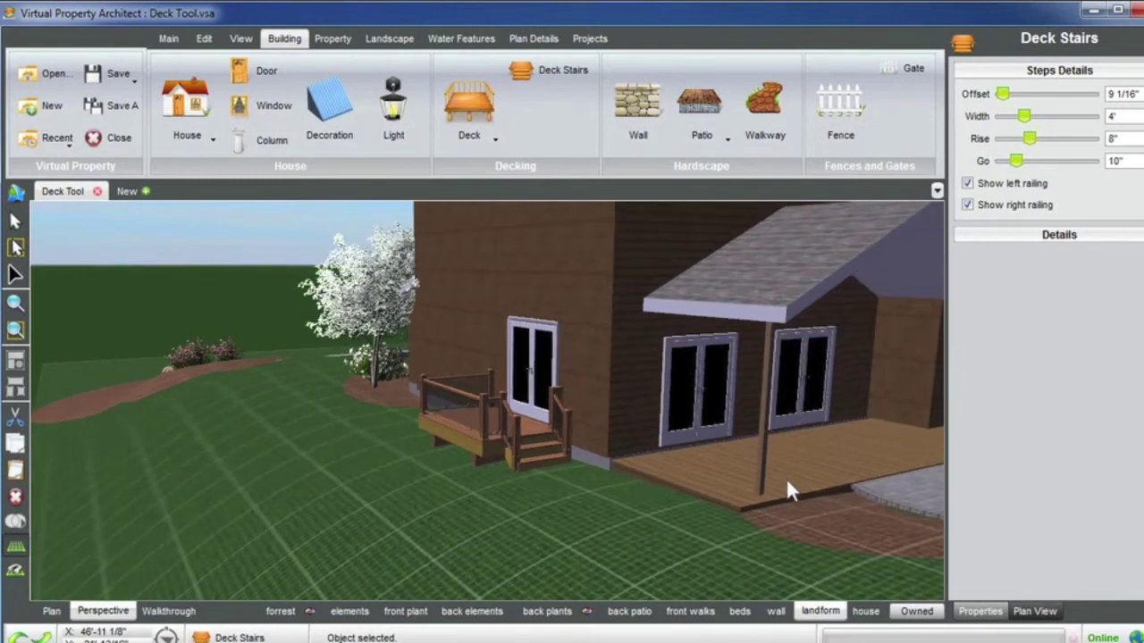
{"action": "middle_click_drag", "start_coordinate": [532, 447], "coordinate": [562, 425]}
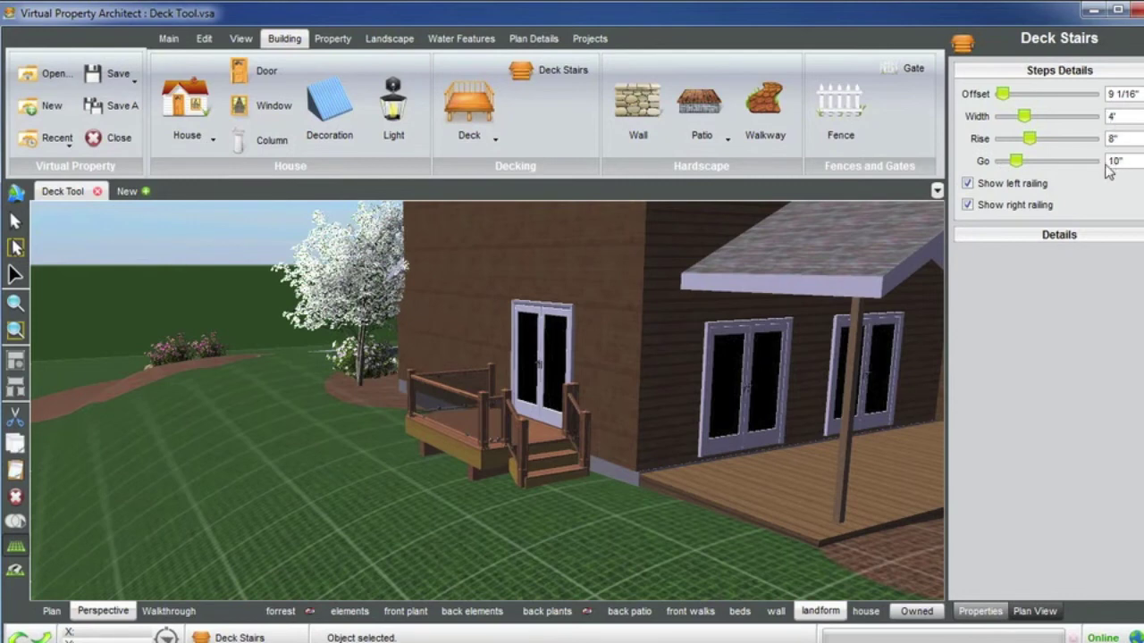
- Try hiding the stairs' left and right railings, and restore both
{"action": "left_click", "coordinate": [967, 184]}
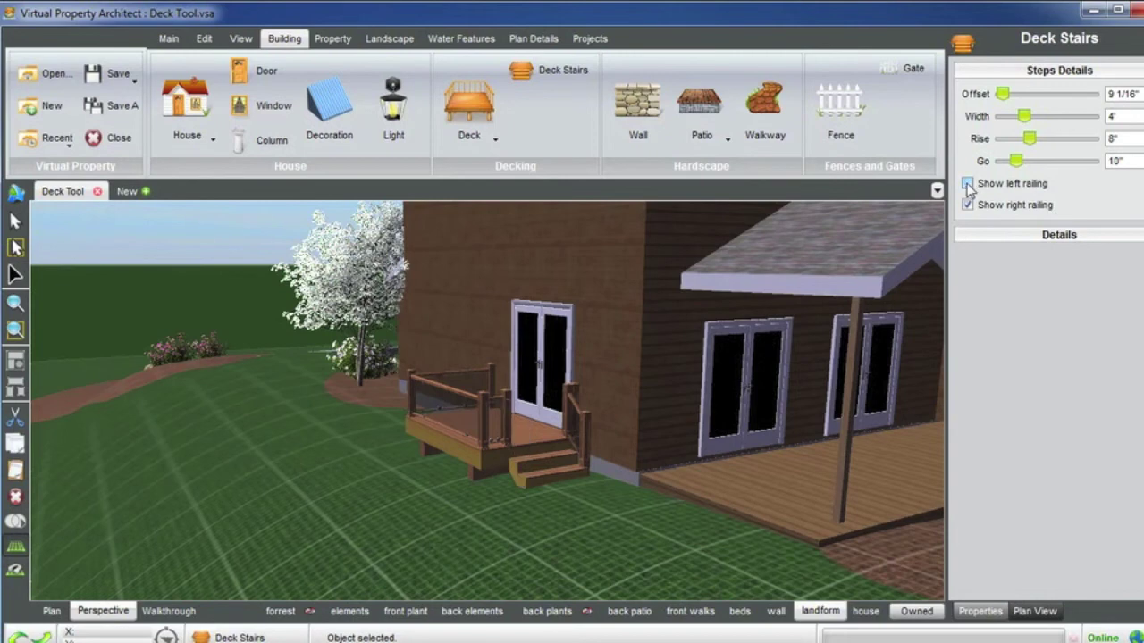
{"action": "left_click", "coordinate": [968, 206]}
{"action": "left_click", "coordinate": [968, 206]}
{"action": "left_click", "coordinate": [968, 184]}
{"action": "scroll", "coordinate": [517, 458], "scroll_direction": "down", "scroll_amount": 1}
{"action": "left_click_drag", "start_coordinate": [395, 399], "coordinate": [504, 405]}
{"action": "middle_click_drag", "start_coordinate": [503, 404], "coordinate": [477, 404]}
{"action": "left_click_drag", "start_coordinate": [478, 404], "coordinate": [402, 408]}
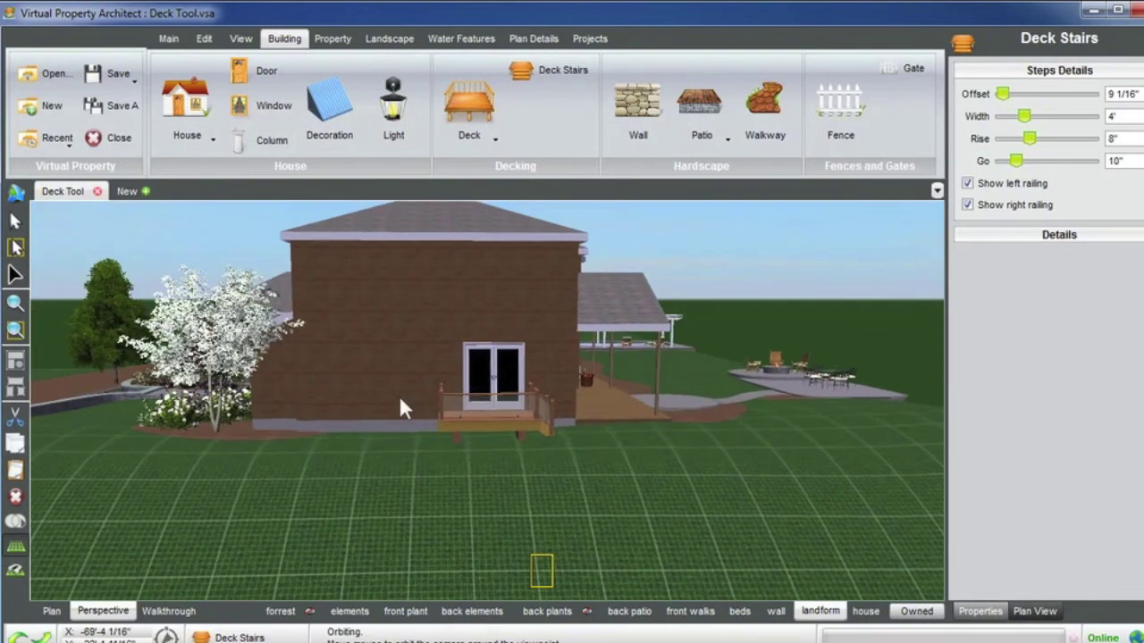